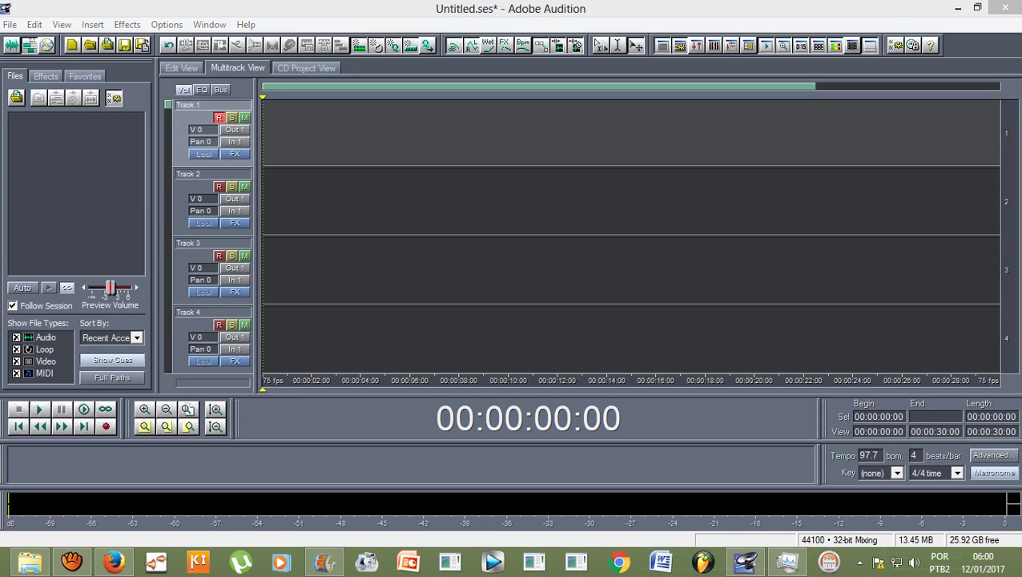
- Record an audio clip about 8.6 seconds long on Track 1 and select the recorded clip
click(106, 426)
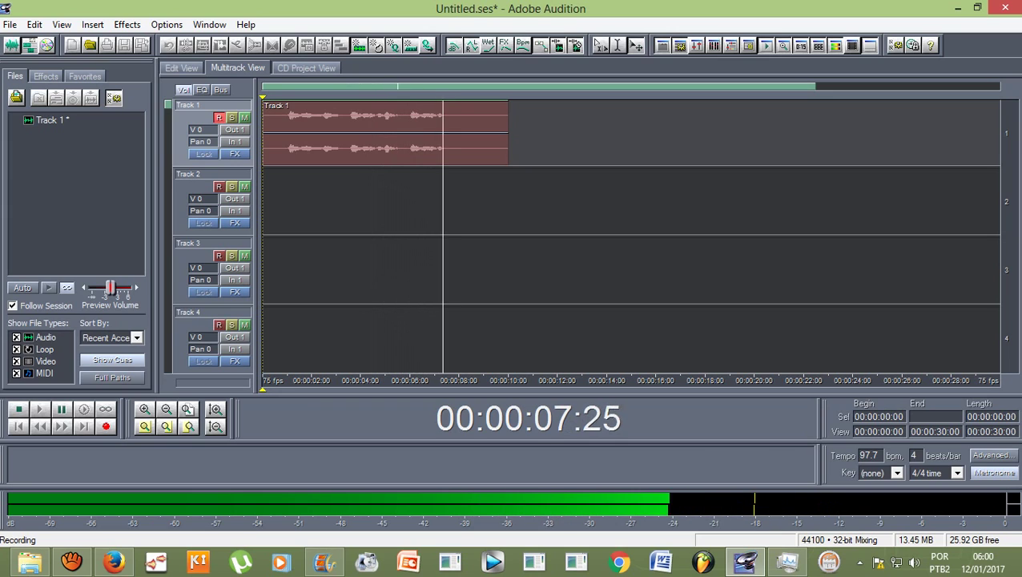
key(space)
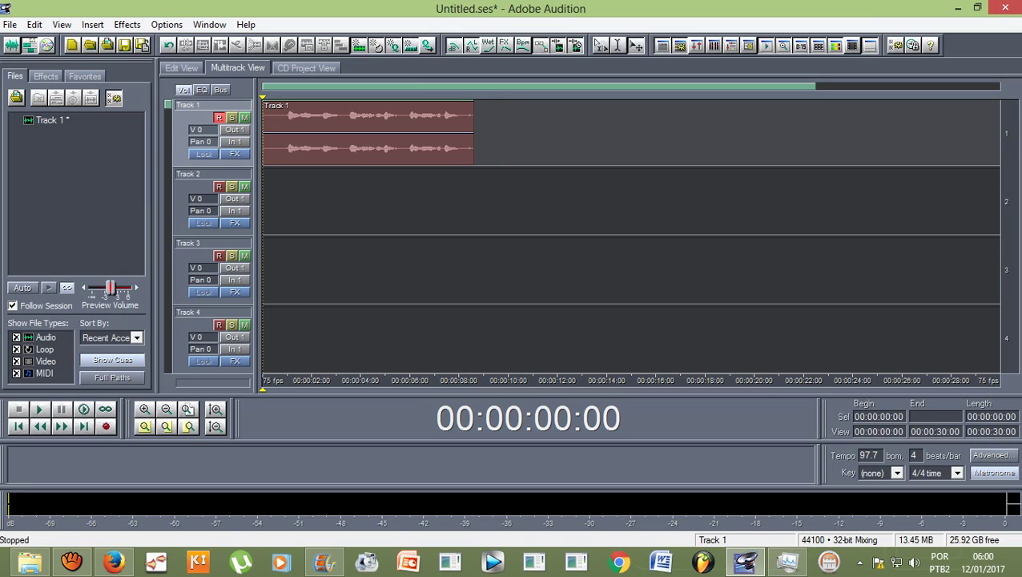
click(368, 133)
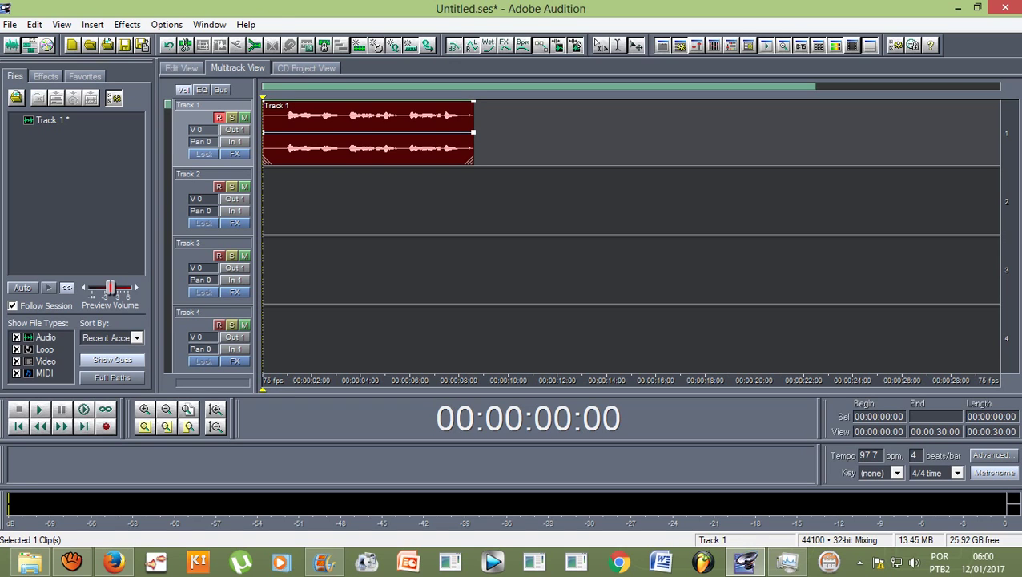
- Inspect the recorded clip's waveform in Edit View, selecting from about 00:00:01:03 to its end, and return to Multitrack View
double_click(357, 137)
drag(245, 182, 963, 353)
click(344, 353)
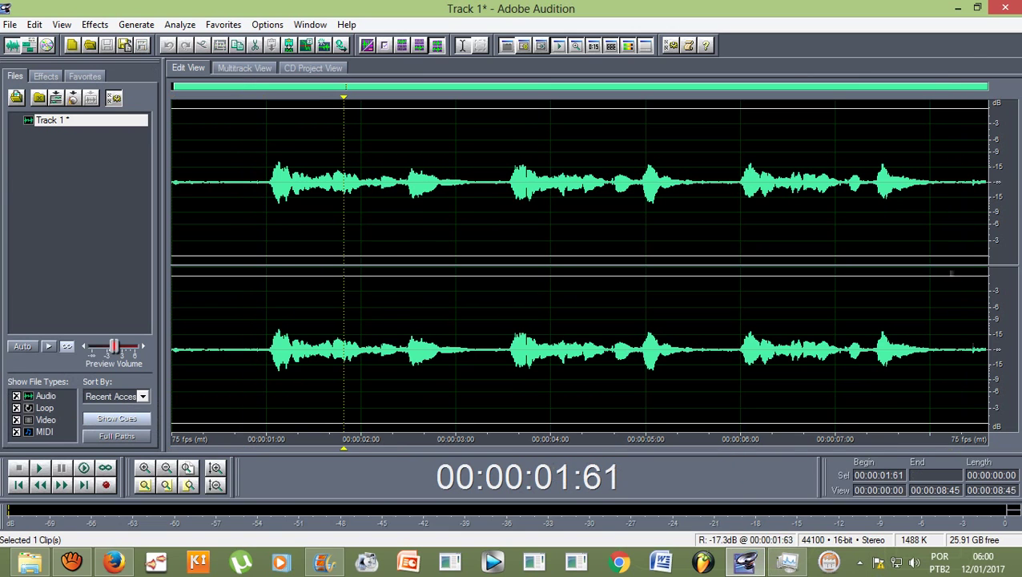
drag(271, 193, 993, 193)
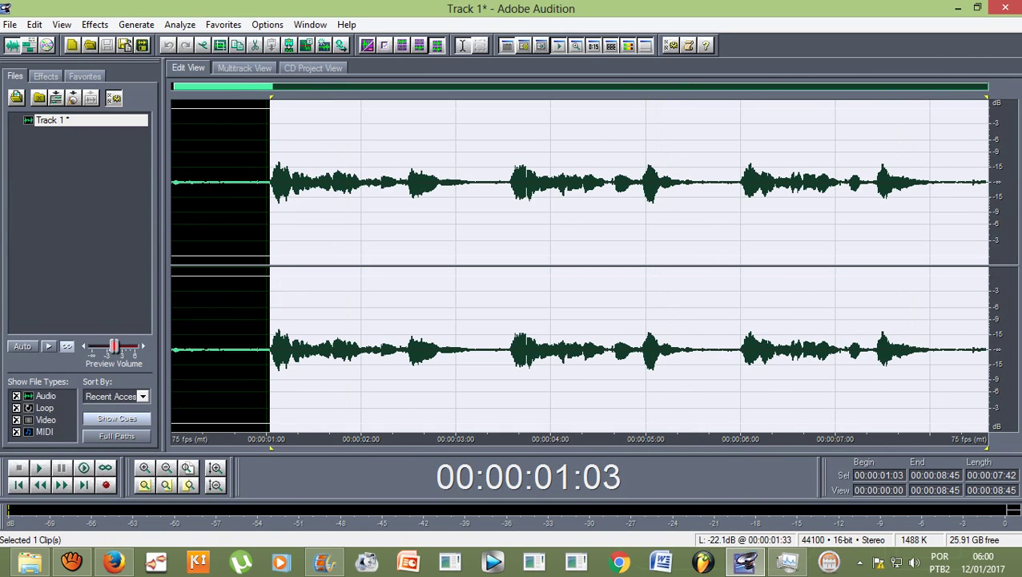
click(244, 69)
key(Escape)
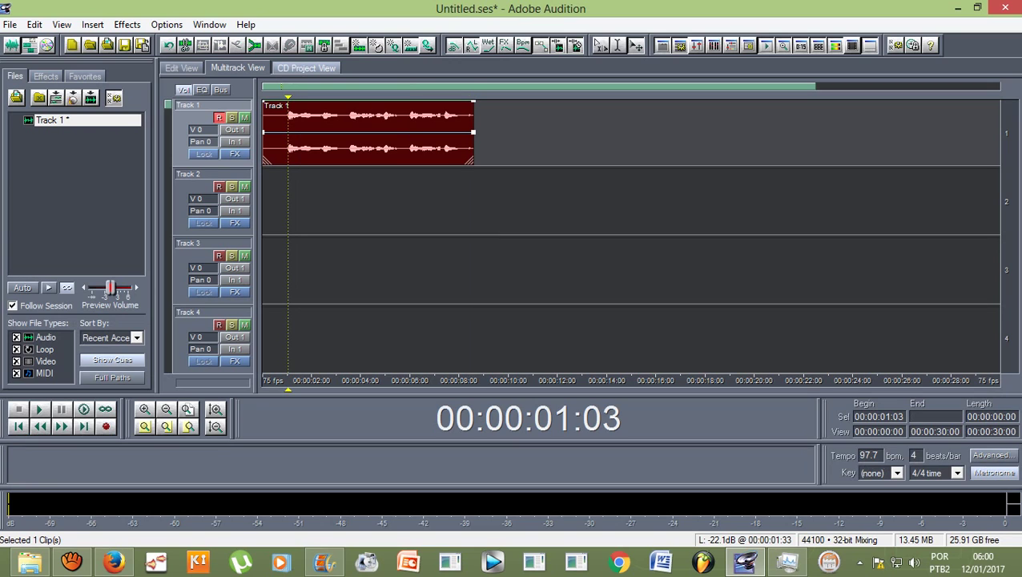
- Set the Waveform Foreground color to yellow (hue 42, saturation 209, luminance 149) in the program's color settings
click(166, 24)
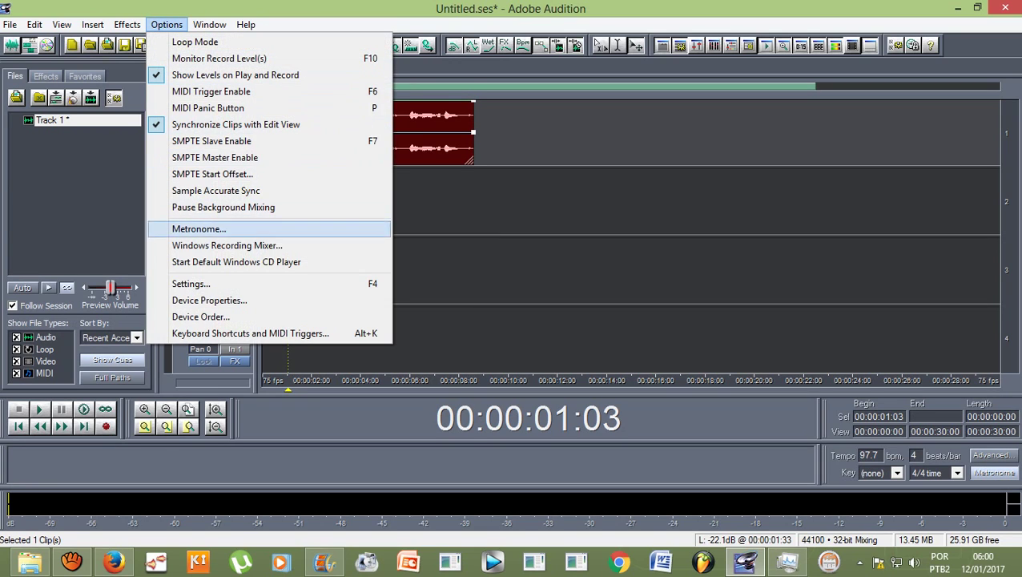
click(191, 284)
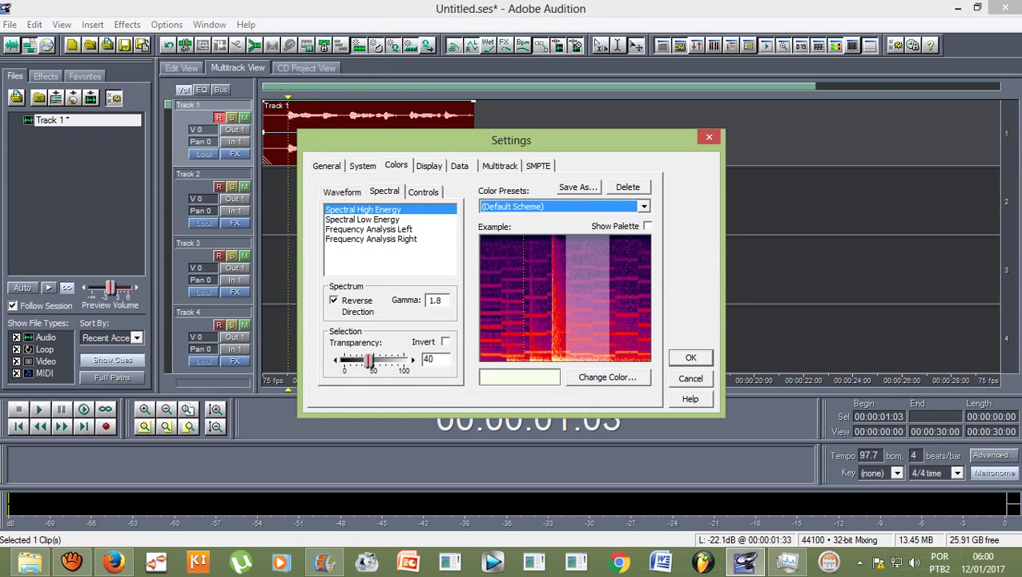
click(342, 192)
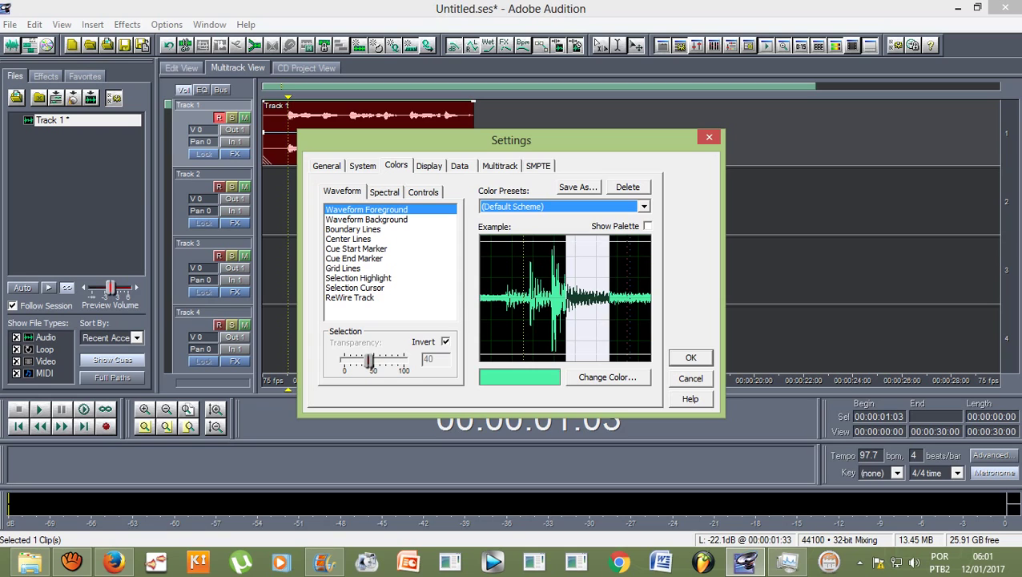
click(607, 377)
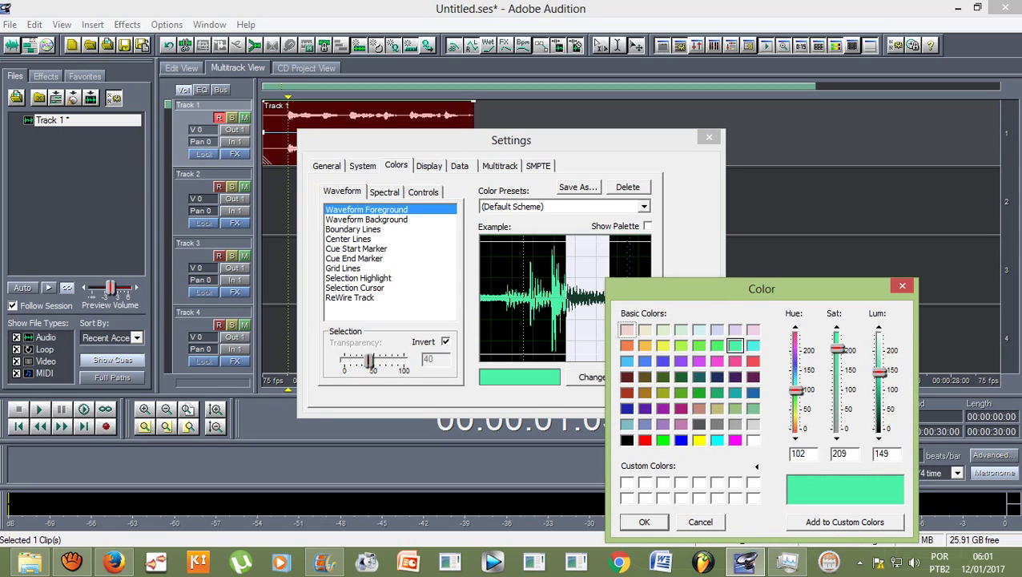
click(663, 345)
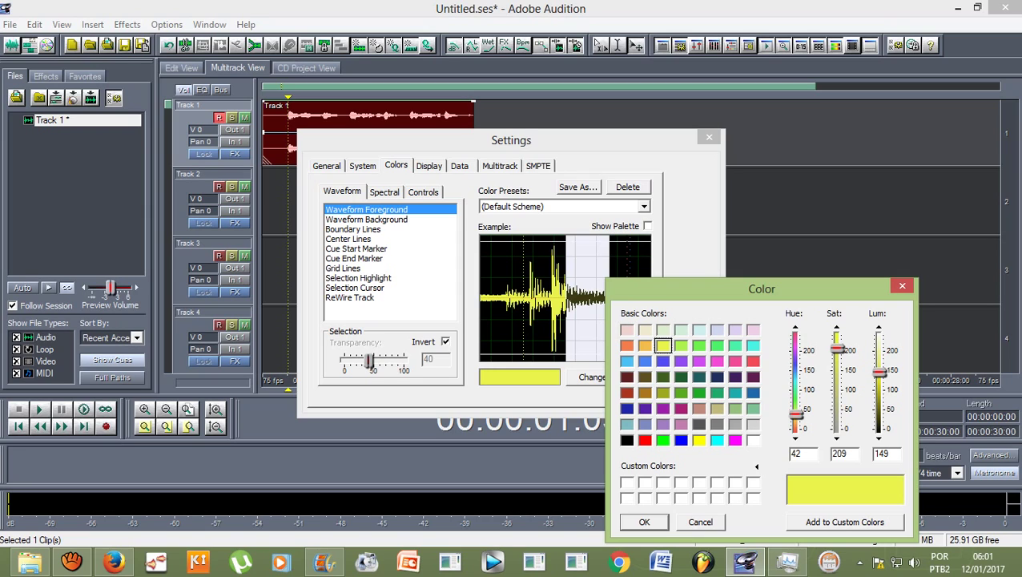
click(627, 440)
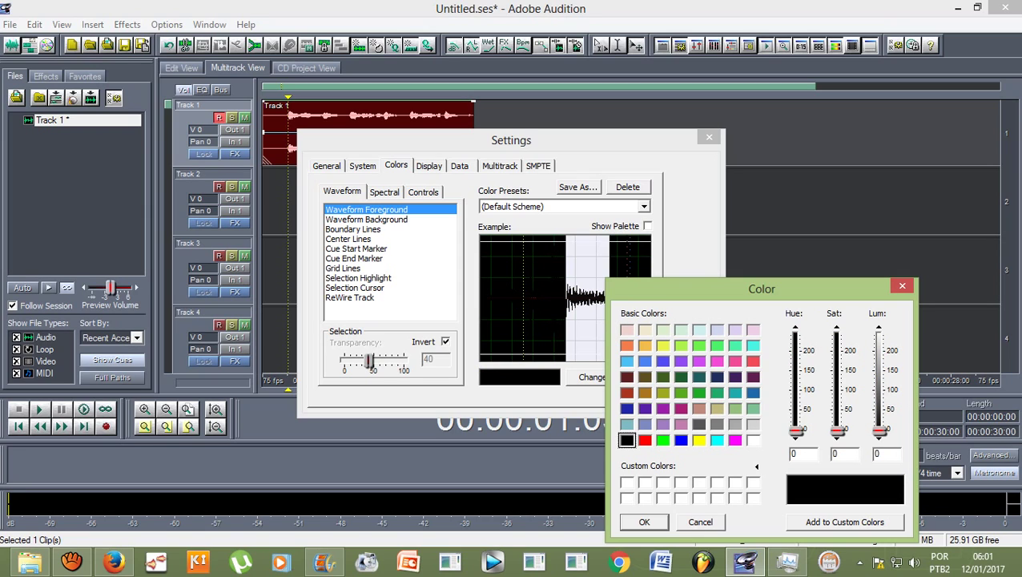
click(700, 361)
click(699, 345)
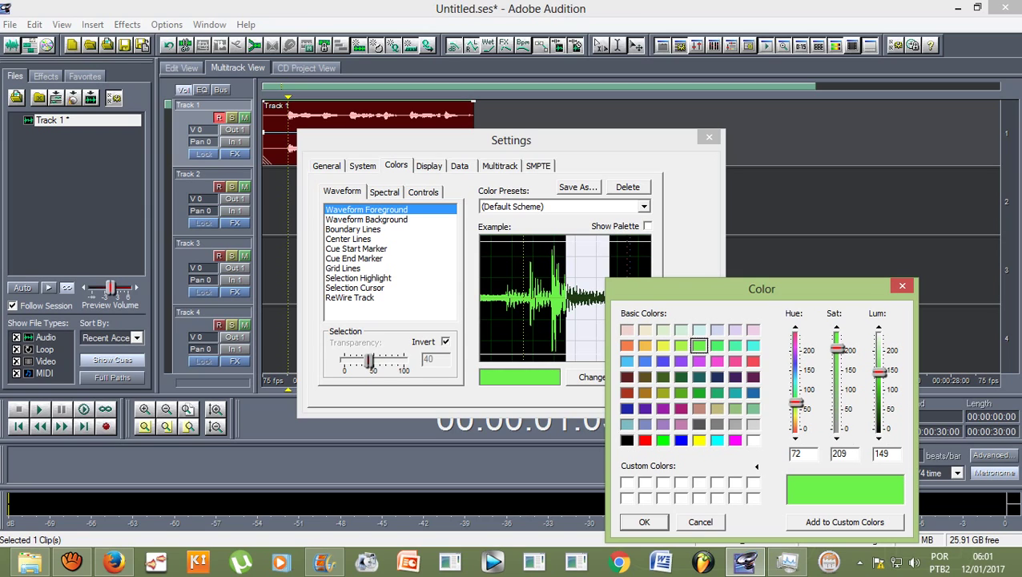
click(663, 345)
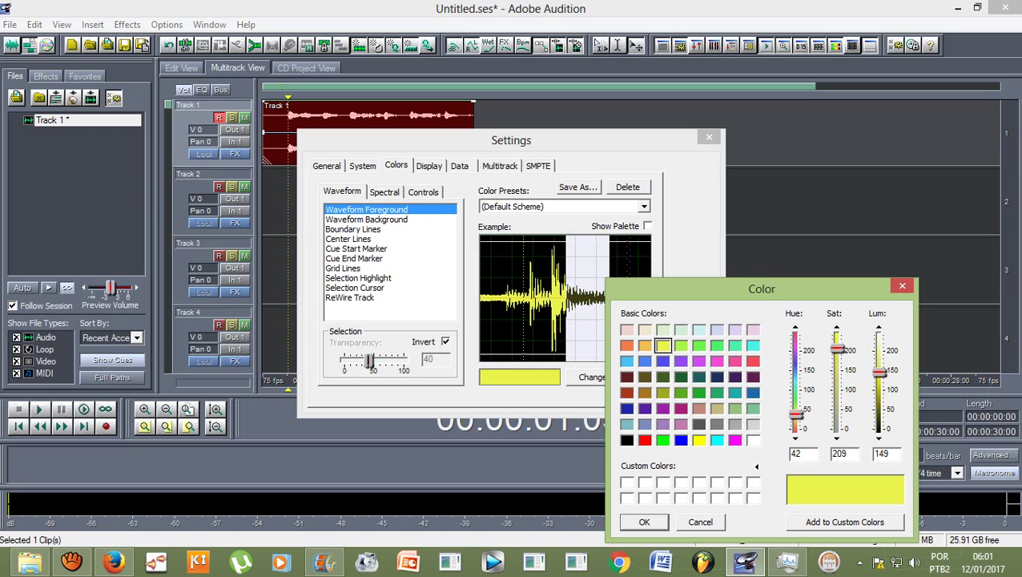
click(644, 522)
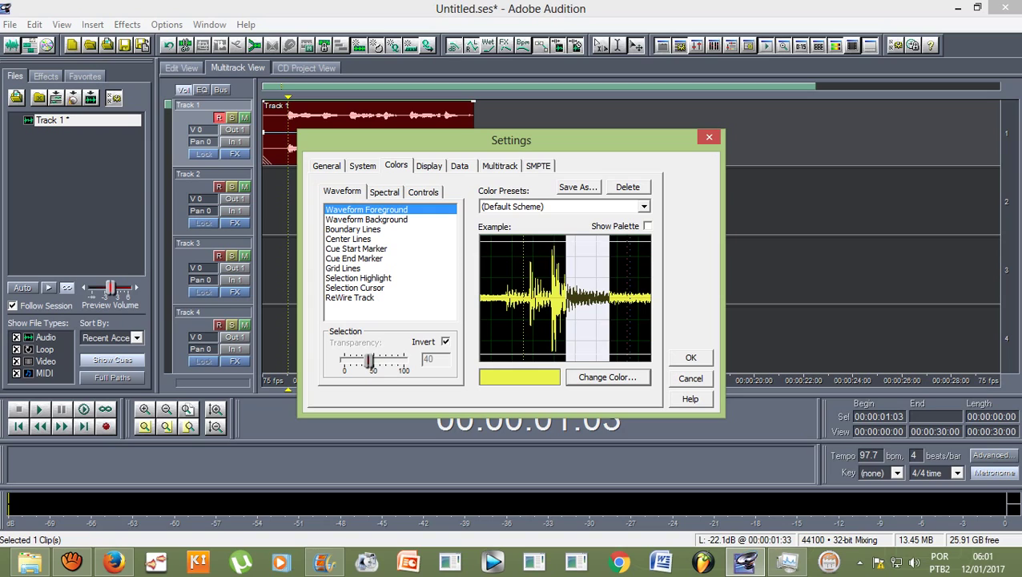
click(690, 357)
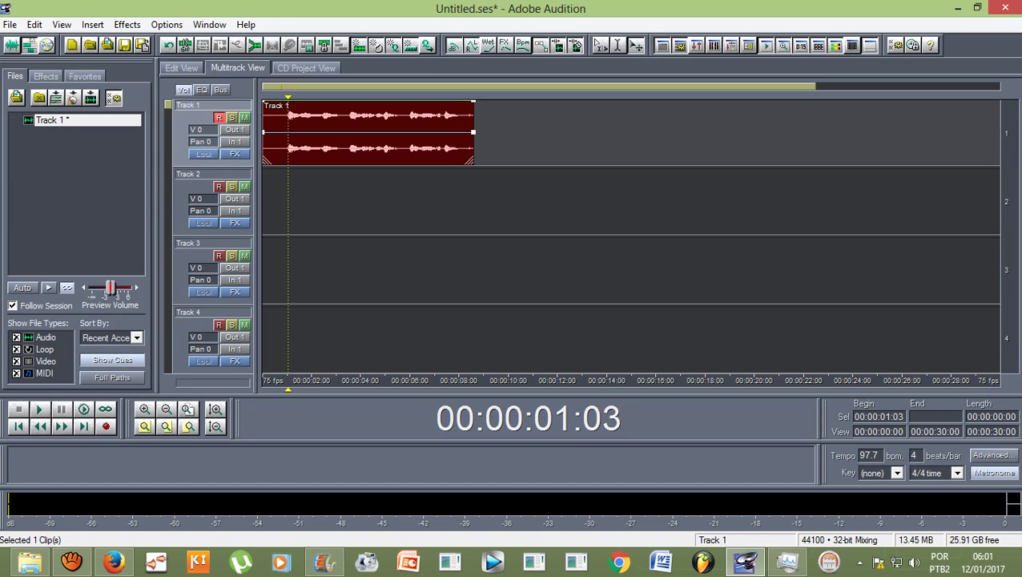
- Examine the Track 1 clip's waveform color in Edit View and return to Multitrack View
double_click(289, 135)
drag(268, 201, 988, 208)
click(244, 208)
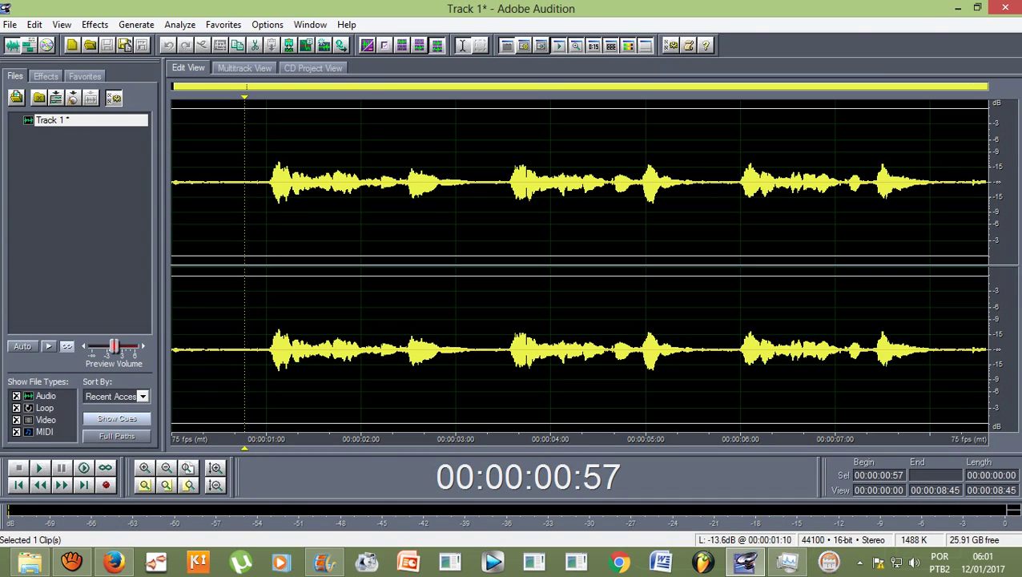
click(245, 68)
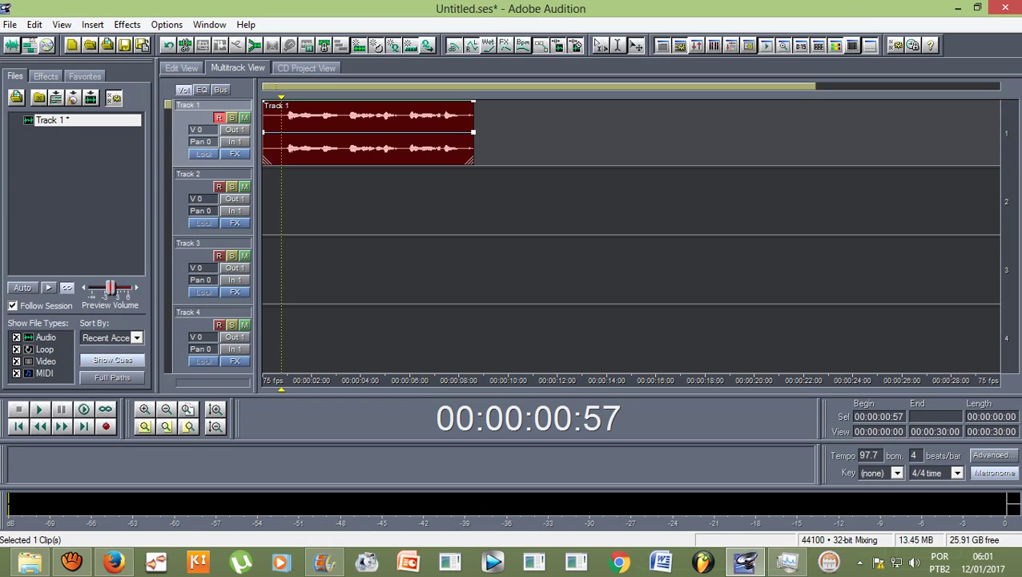
- Apply the 3D color preset to the program interface
click(166, 24)
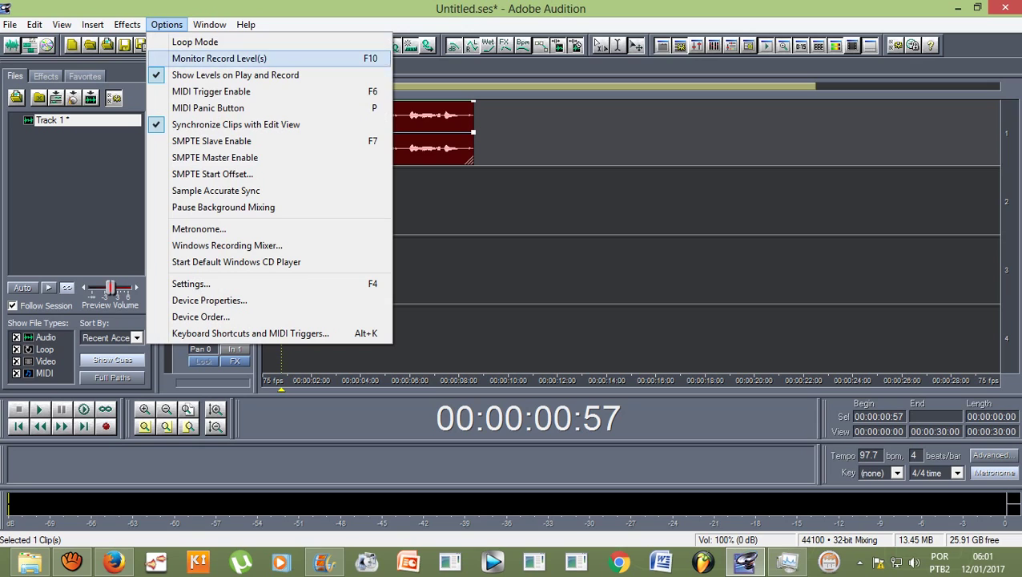
click(191, 283)
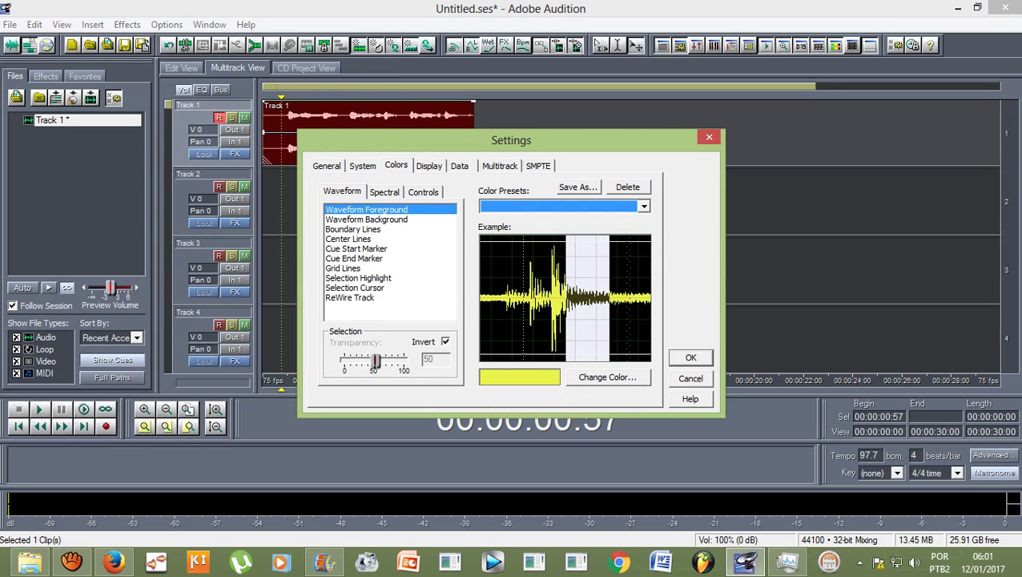
click(384, 192)
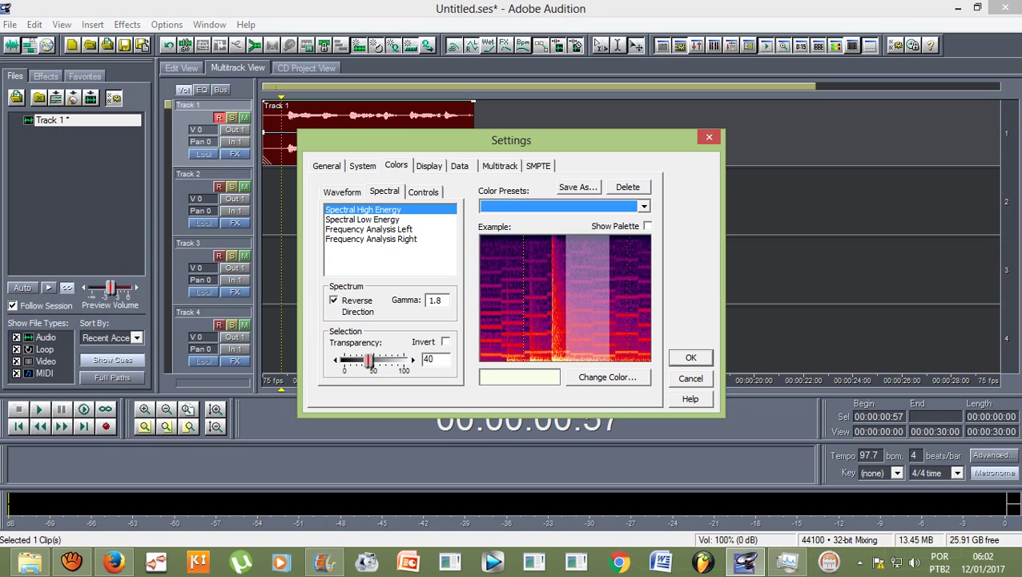
click(644, 206)
key(Down)
key(Down)
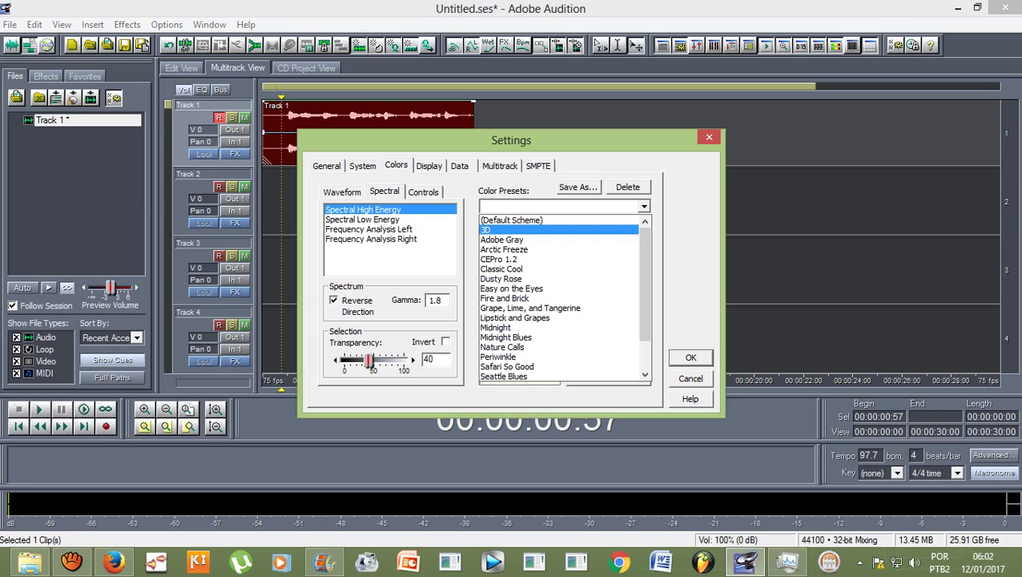
key(Return)
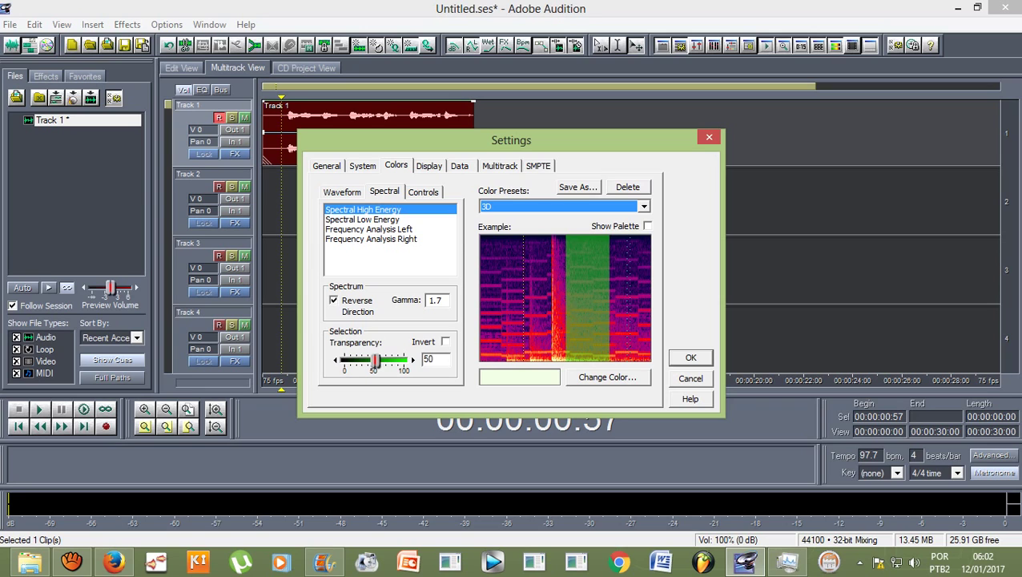
key(Return)
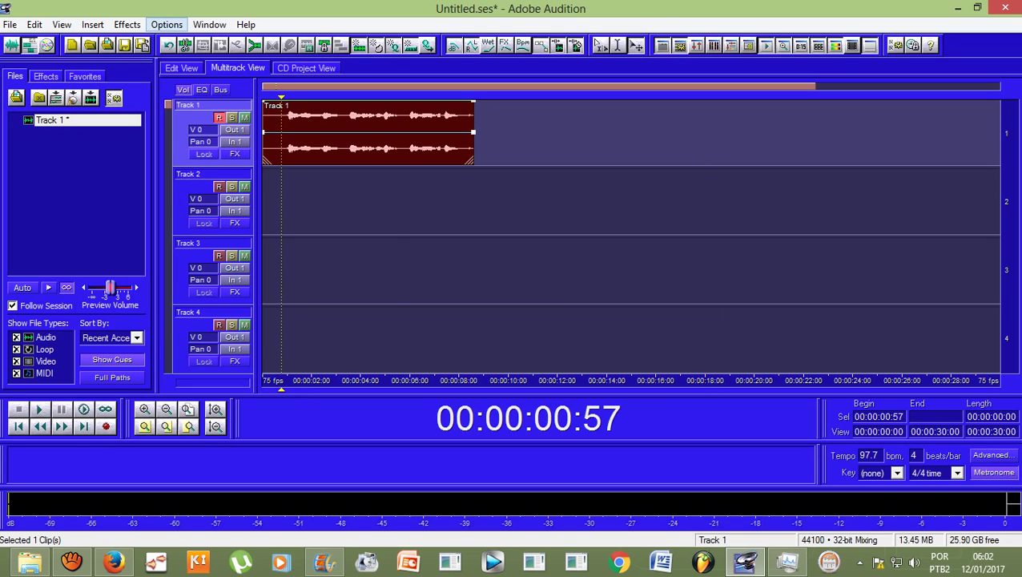
- Switch the interface color preset to Adobe Gray, leaving its Spectral High Energy color as it is
click(167, 25)
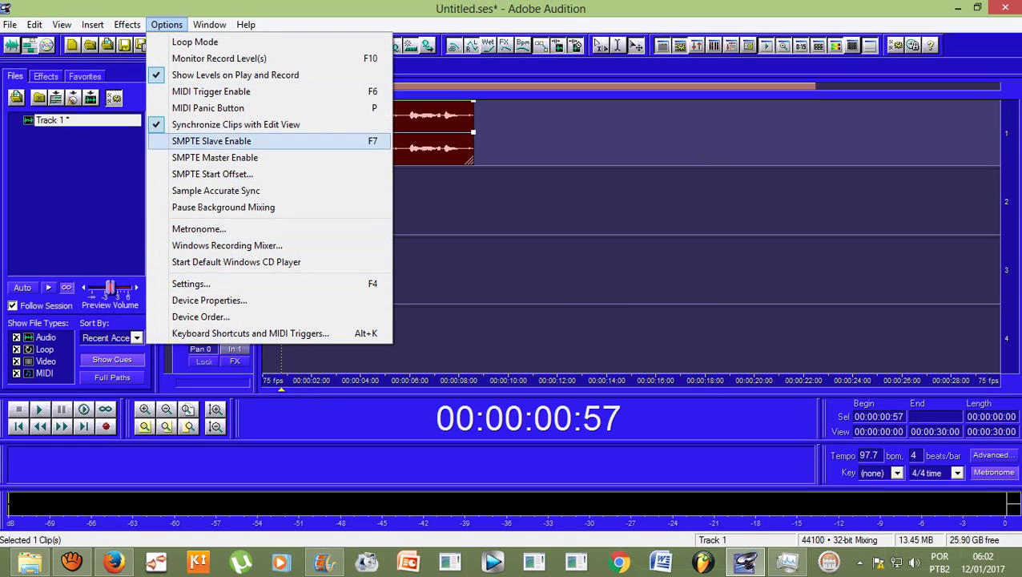
click(191, 283)
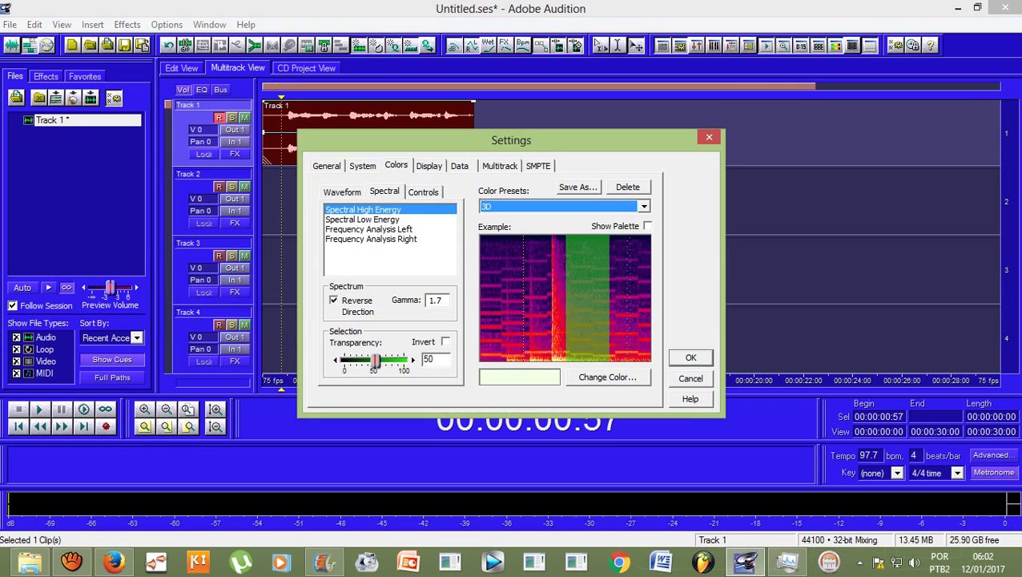
click(644, 207)
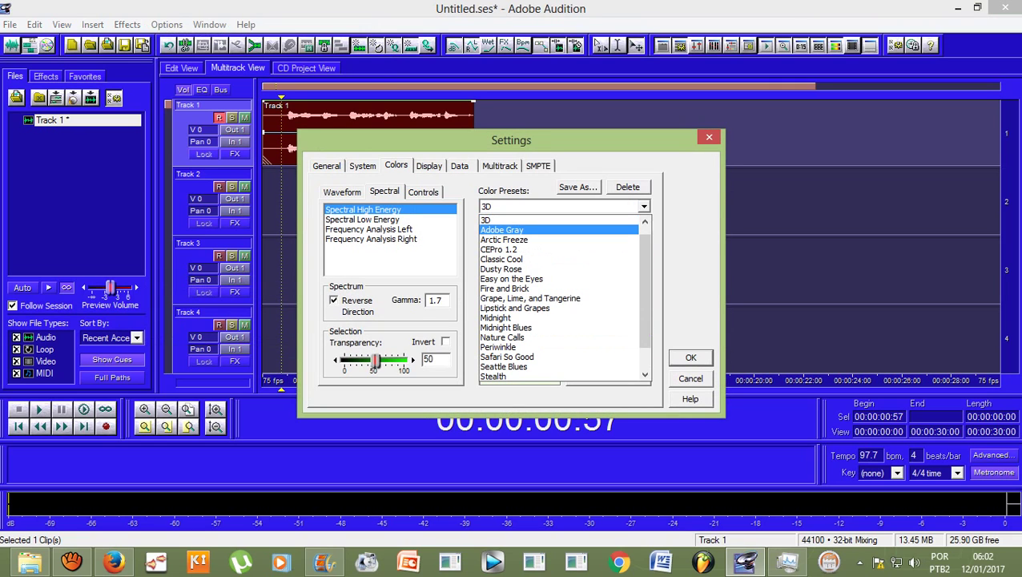
key(Return)
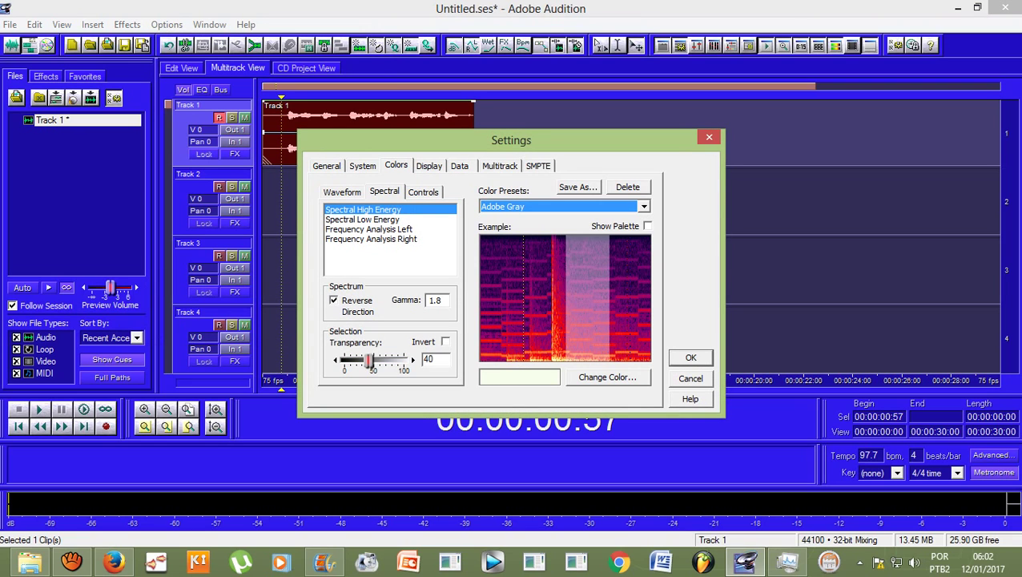
click(607, 377)
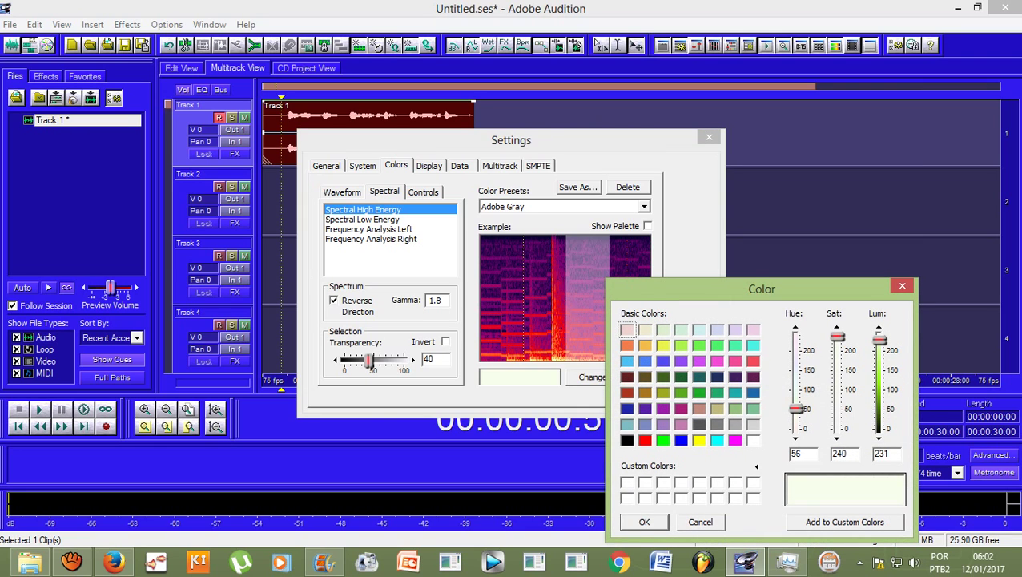
key(Escape)
key(Return)
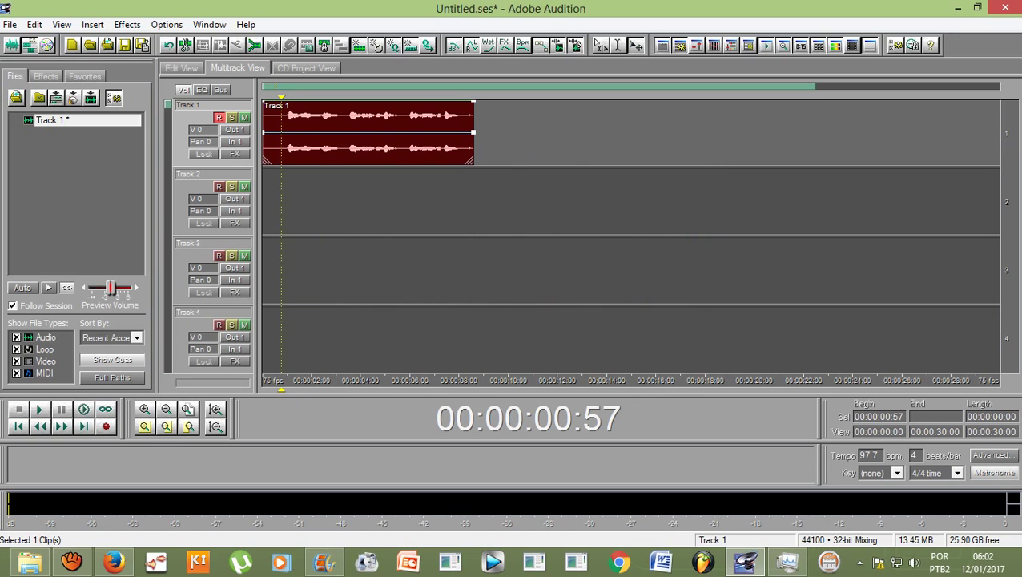
- Change the interface color preset to Arctic Freeze
click(166, 24)
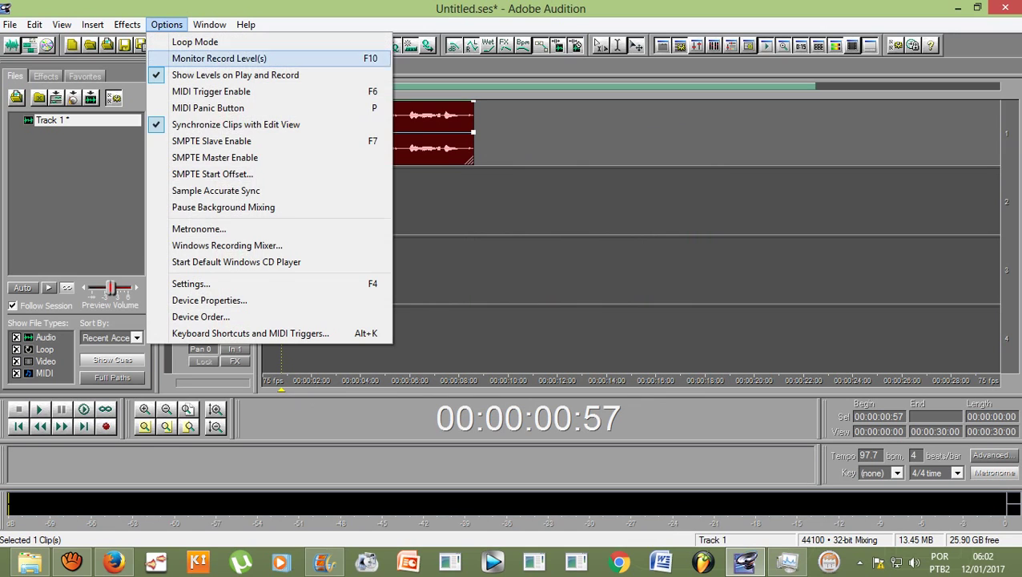
click(200, 281)
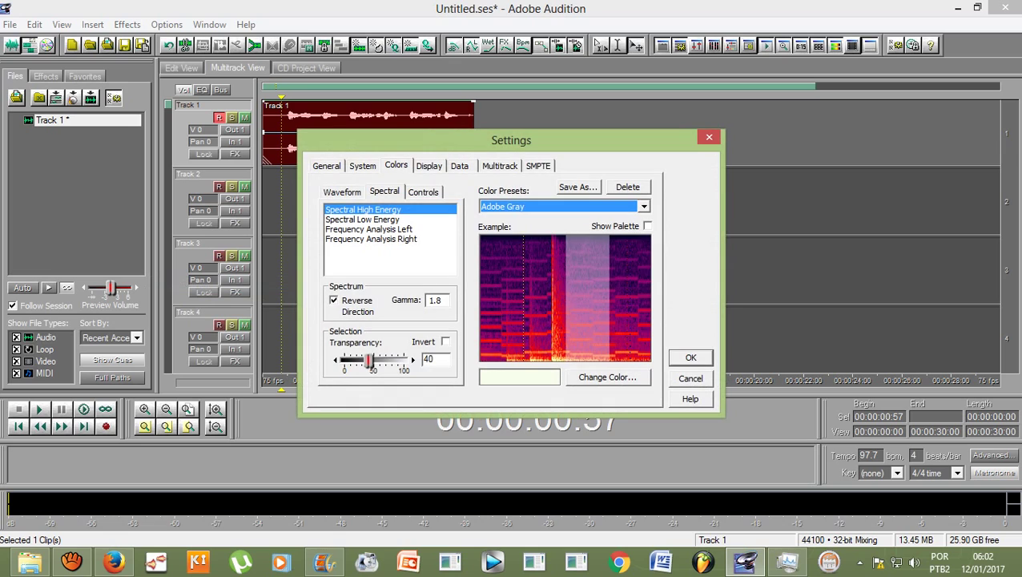
click(643, 206)
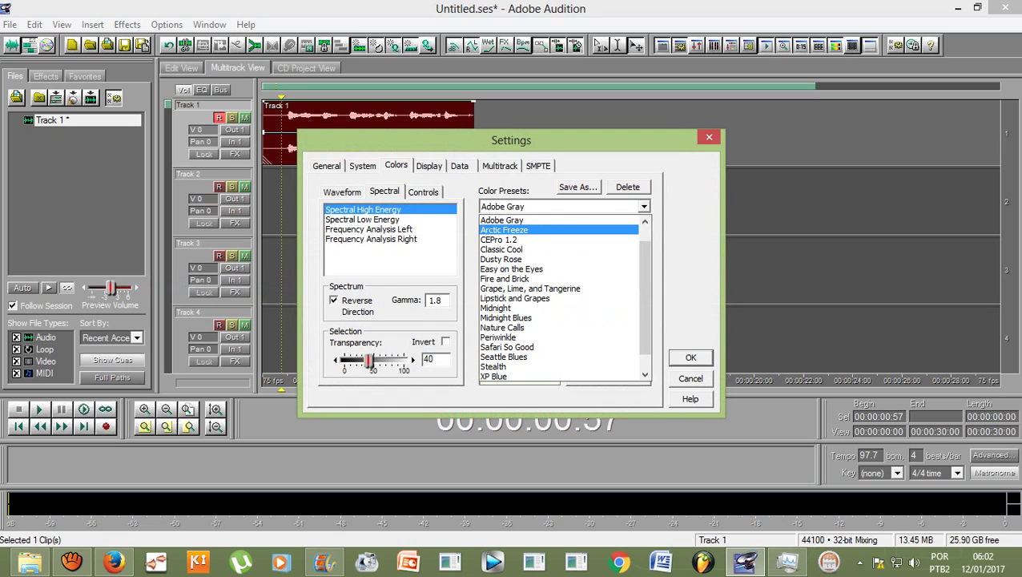
key(Return)
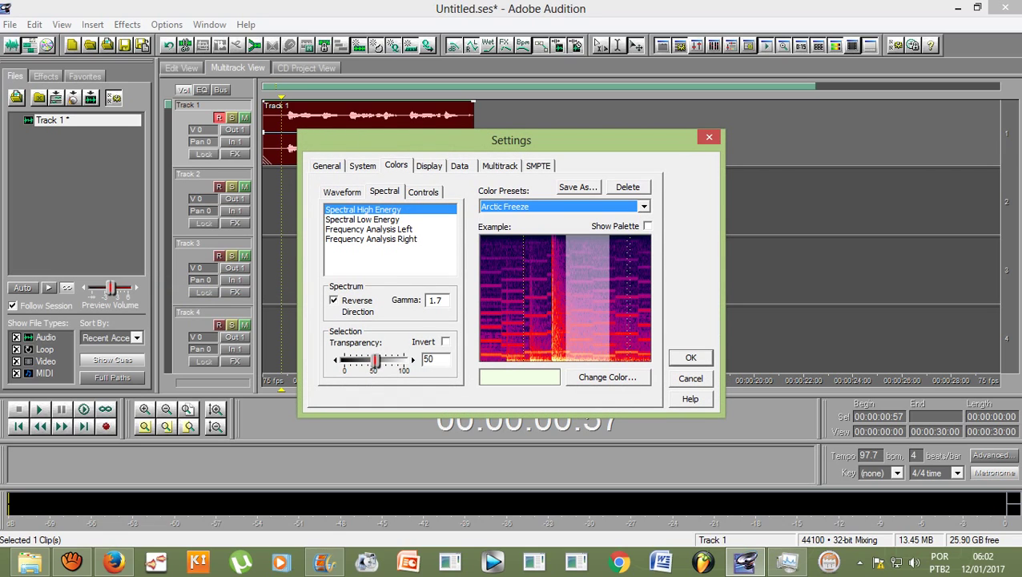
key(Return)
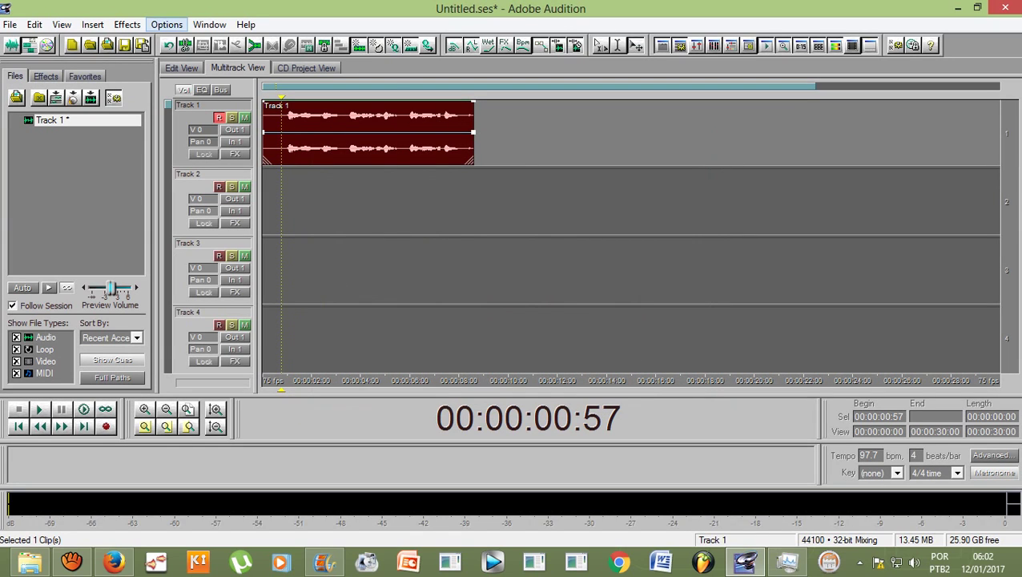
- Set the Spectral High Energy color to black in the color settings
click(167, 25)
click(190, 284)
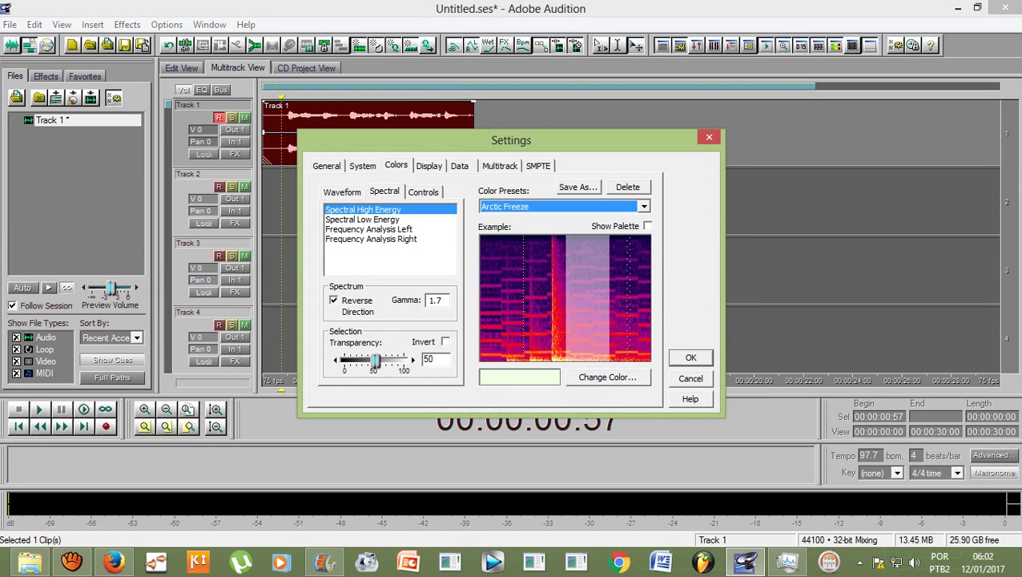
click(606, 376)
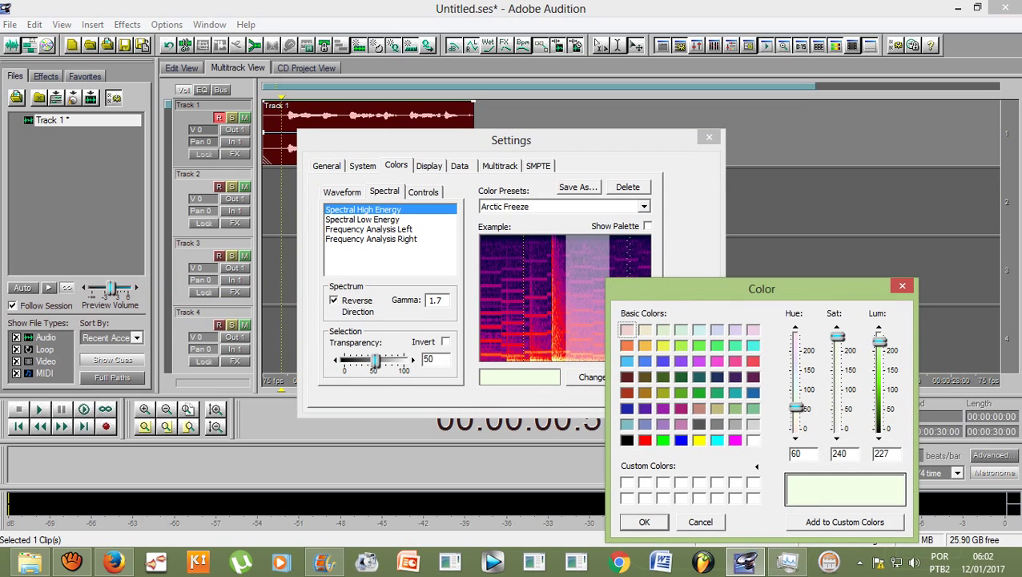
click(627, 440)
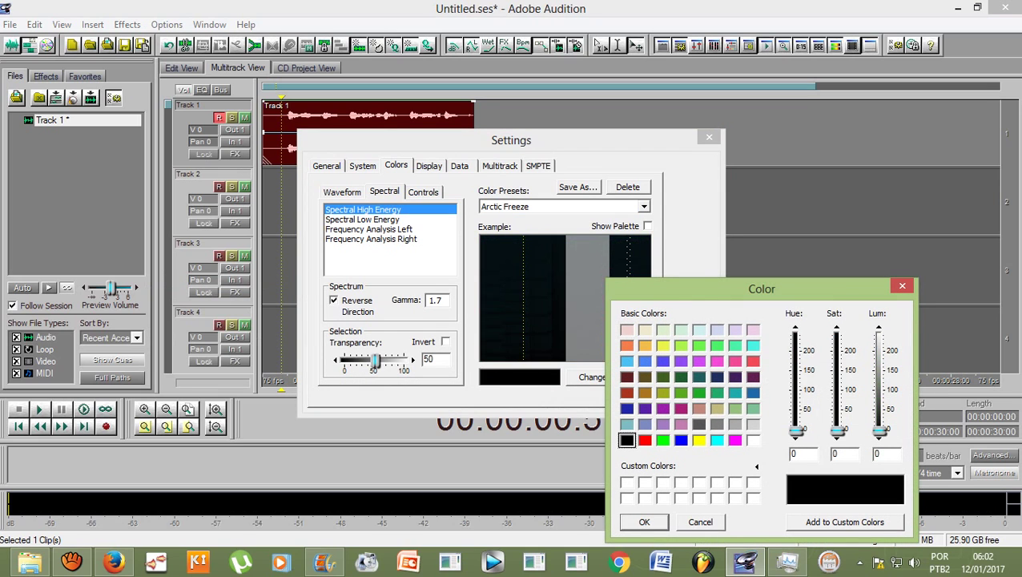
click(644, 522)
click(689, 357)
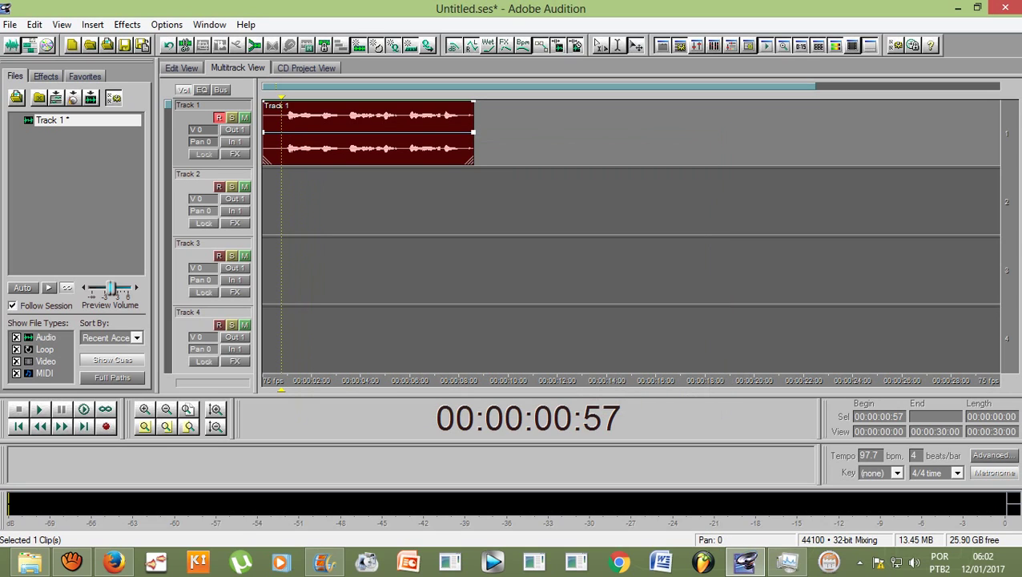
- Check the Spectral Low Energy color in the color settings and close them without applying changes
click(167, 24)
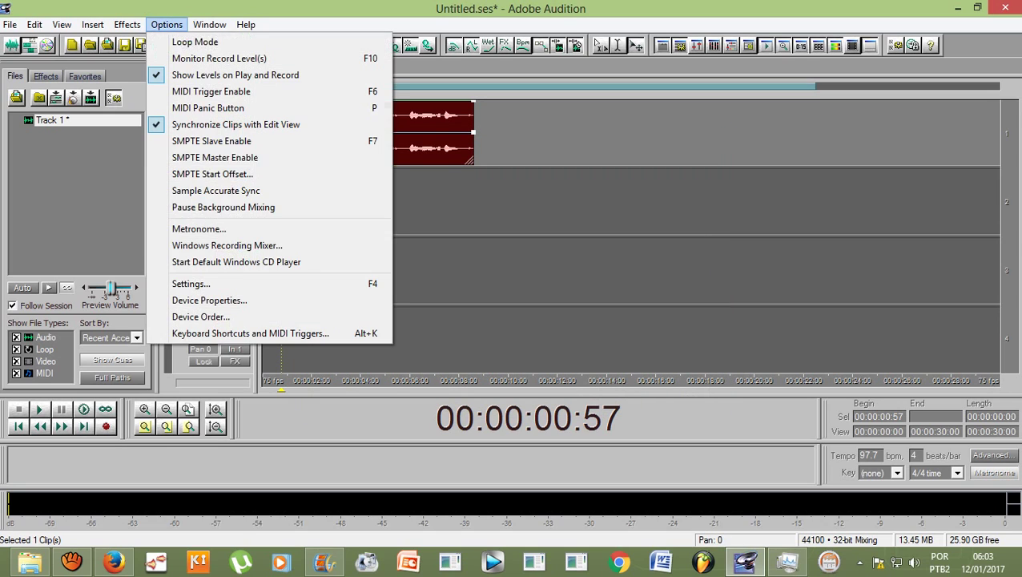
key(Down)
key(Down)
key(Down)
key(Return)
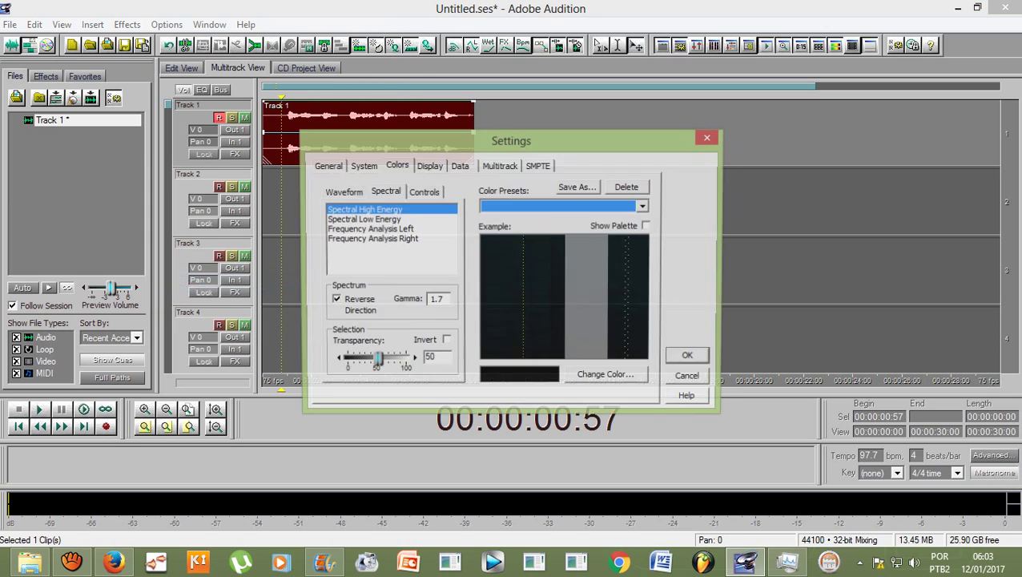
click(364, 220)
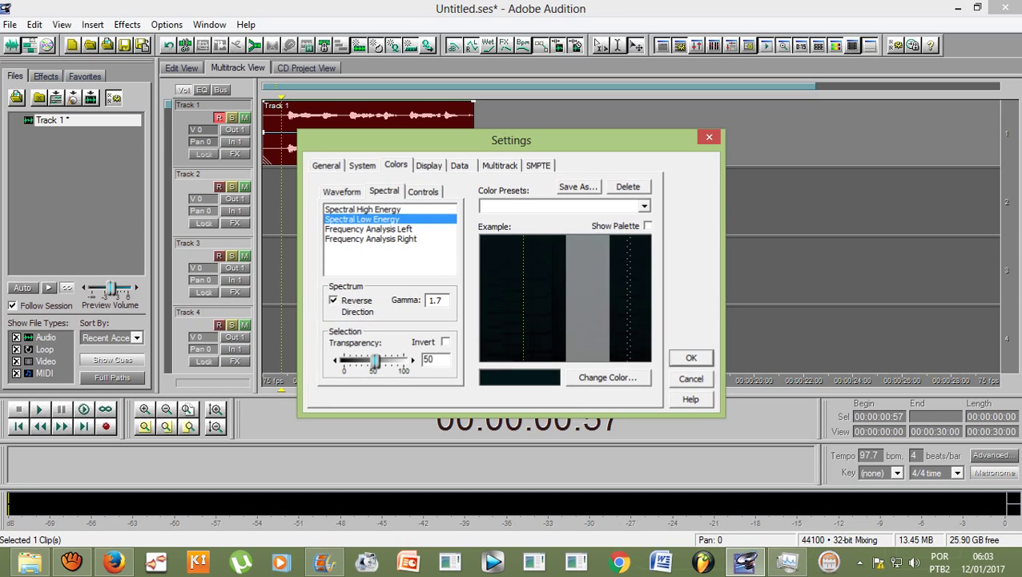
key(Escape)
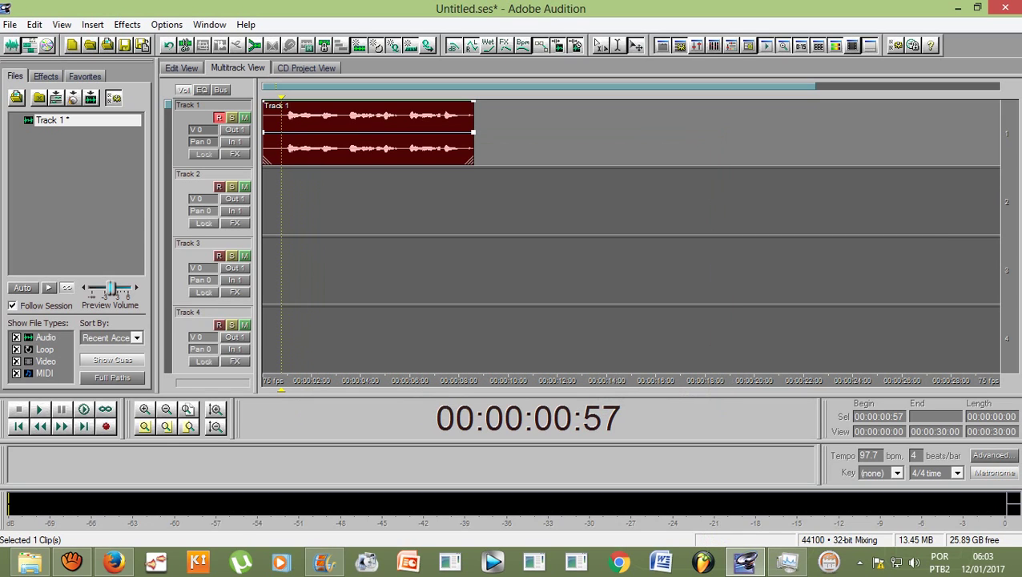
- Apply the Easy on the Eyes color preset to the interface, checking its Frequency Analysis Left color
click(167, 24)
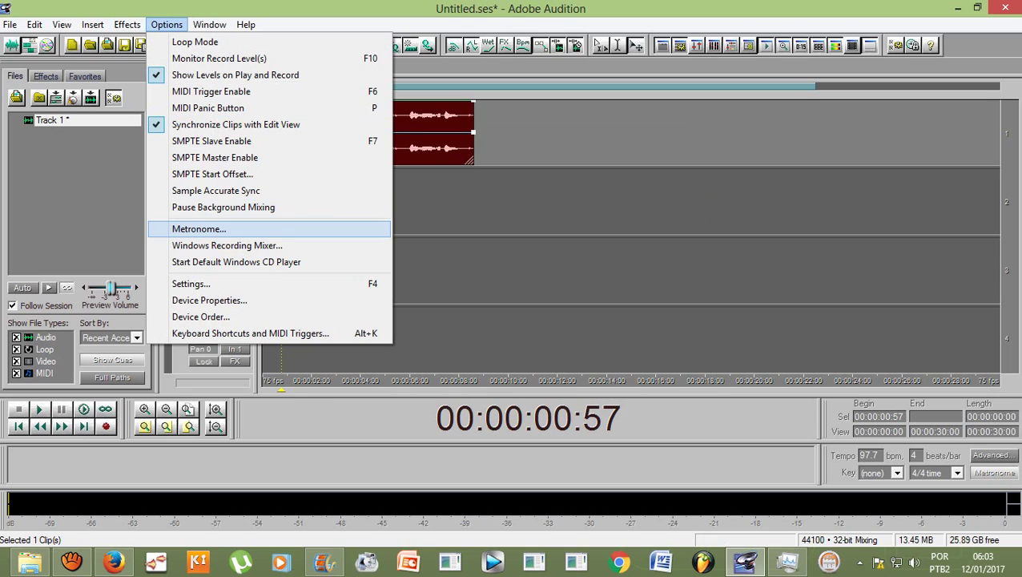
click(193, 283)
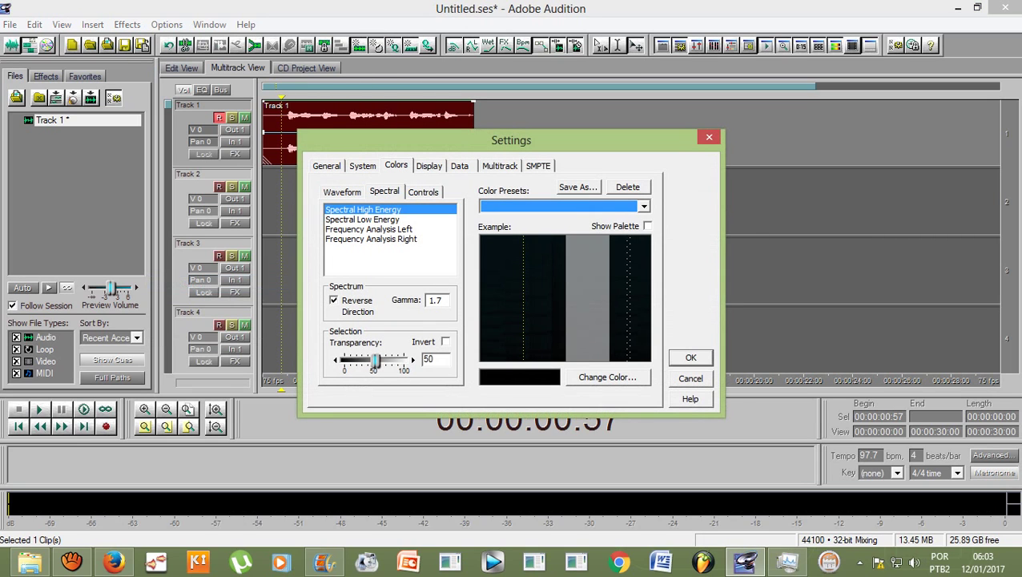
click(644, 206)
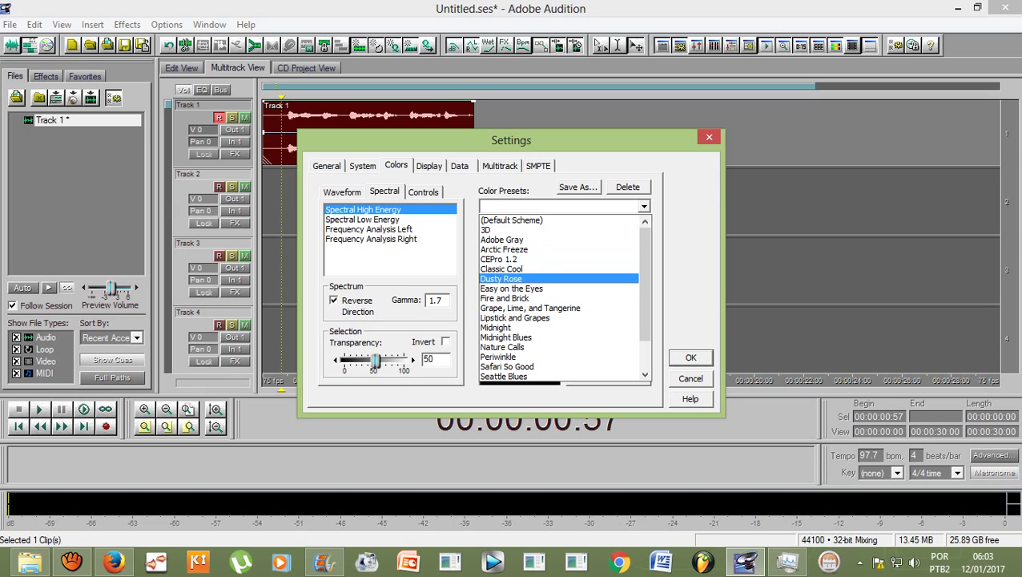
key(Down)
key(Return)
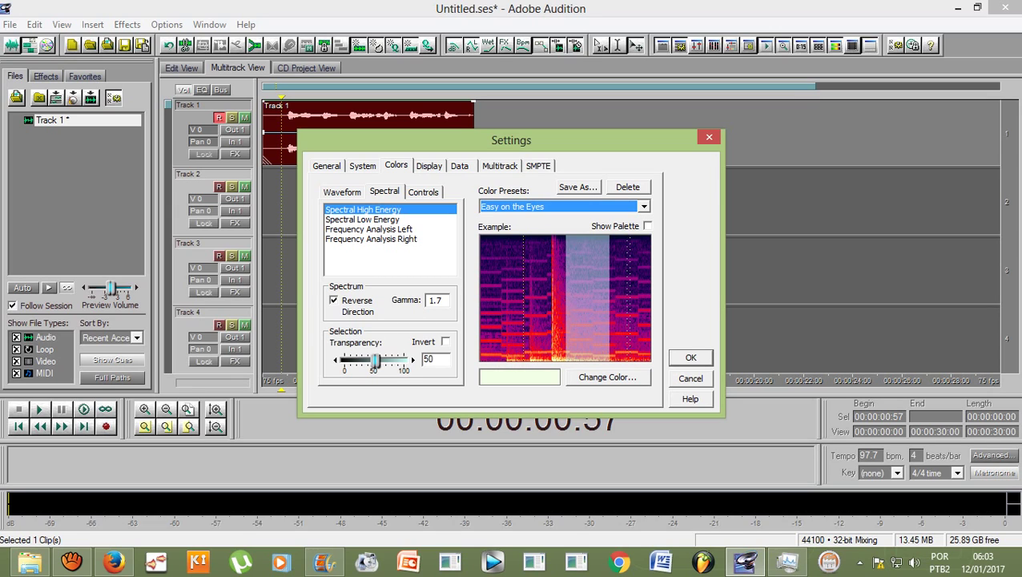
click(369, 229)
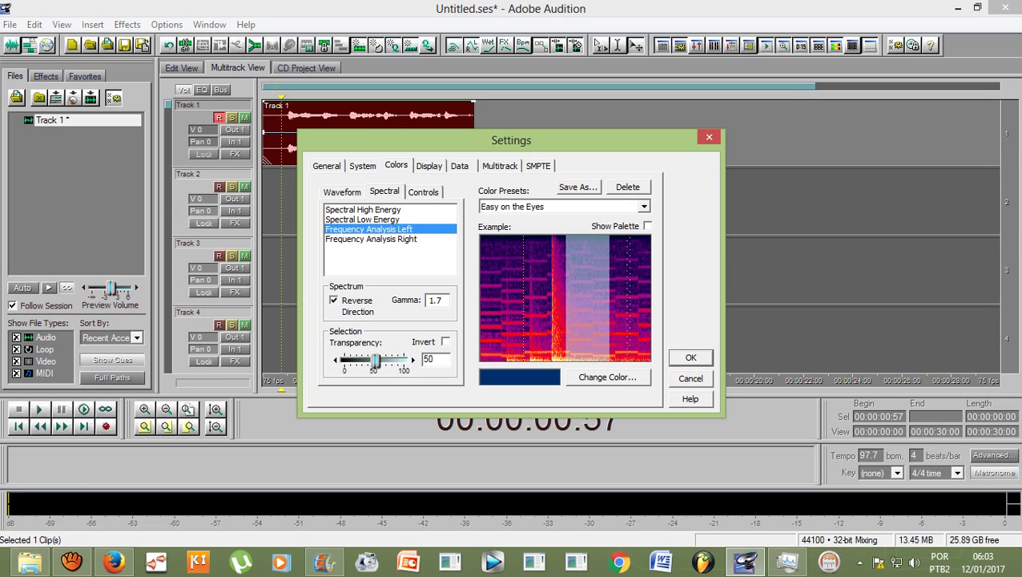
click(689, 357)
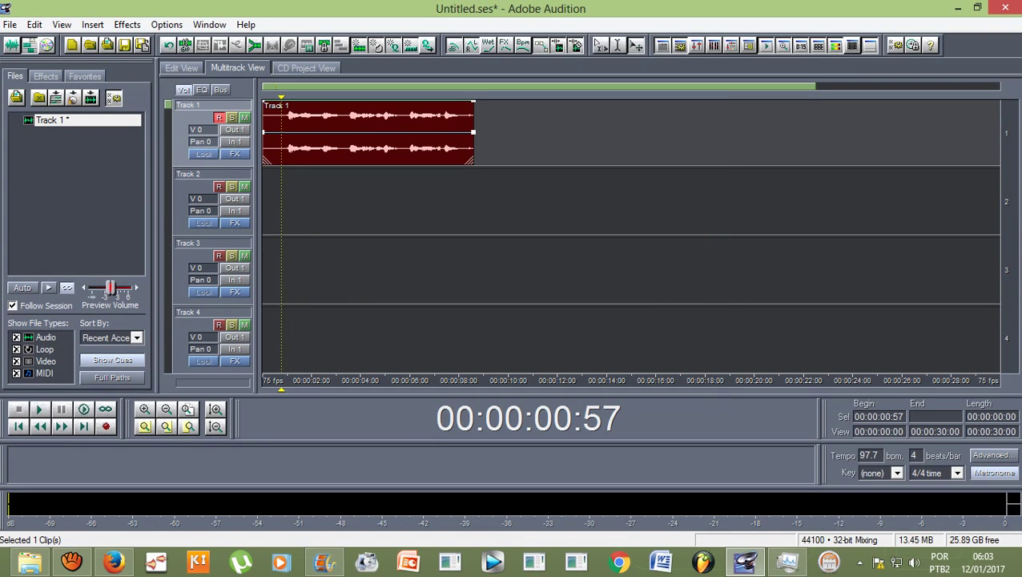
- Check the Frequency Analysis Right color in the spectral color settings and close the settings
click(166, 24)
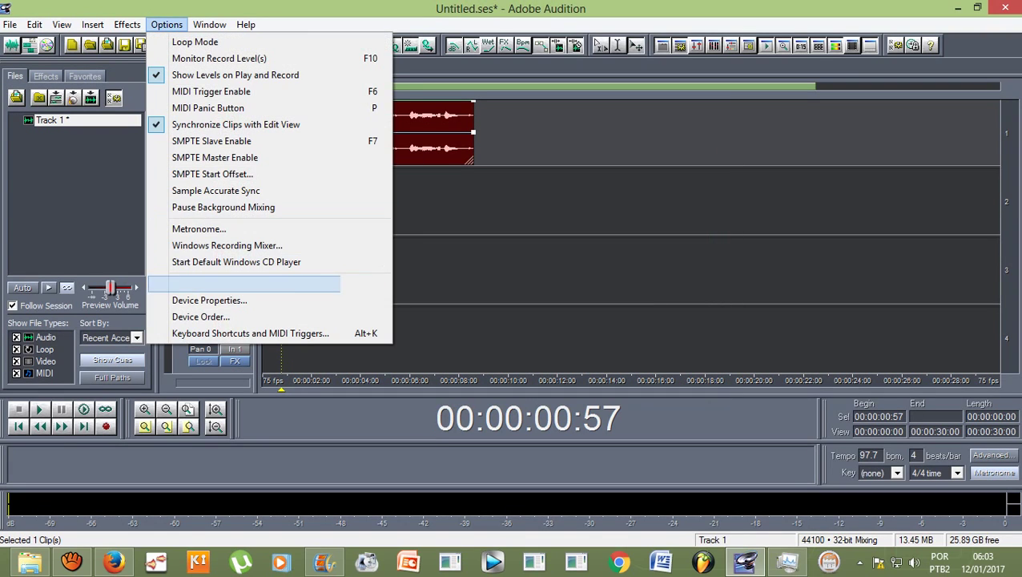
click(192, 283)
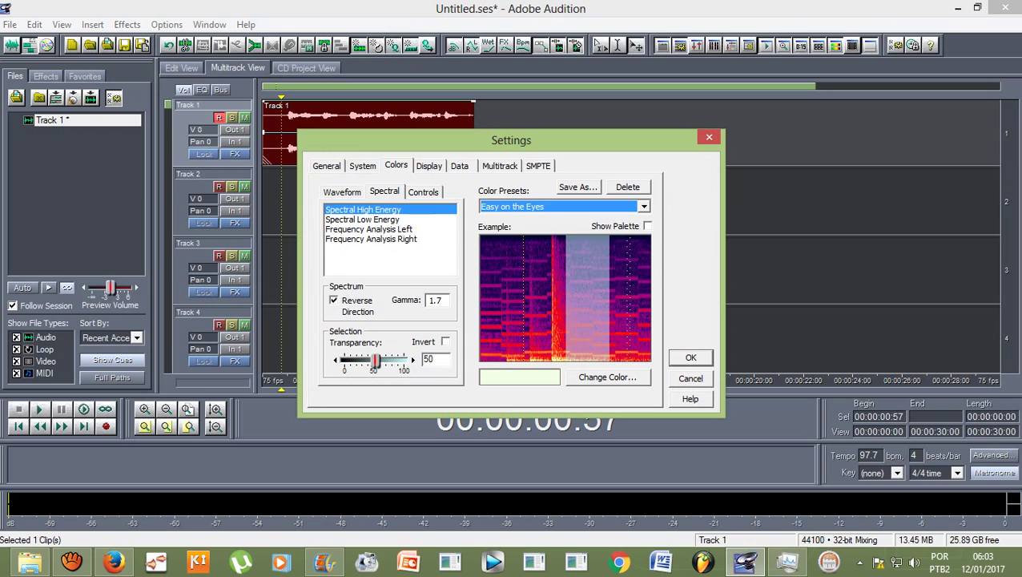
click(371, 239)
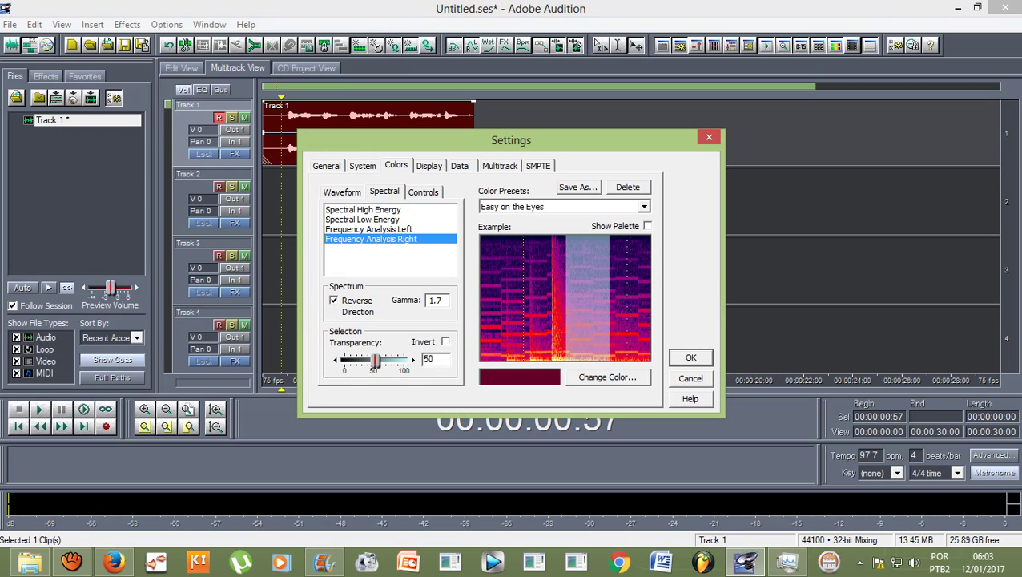
click(689, 358)
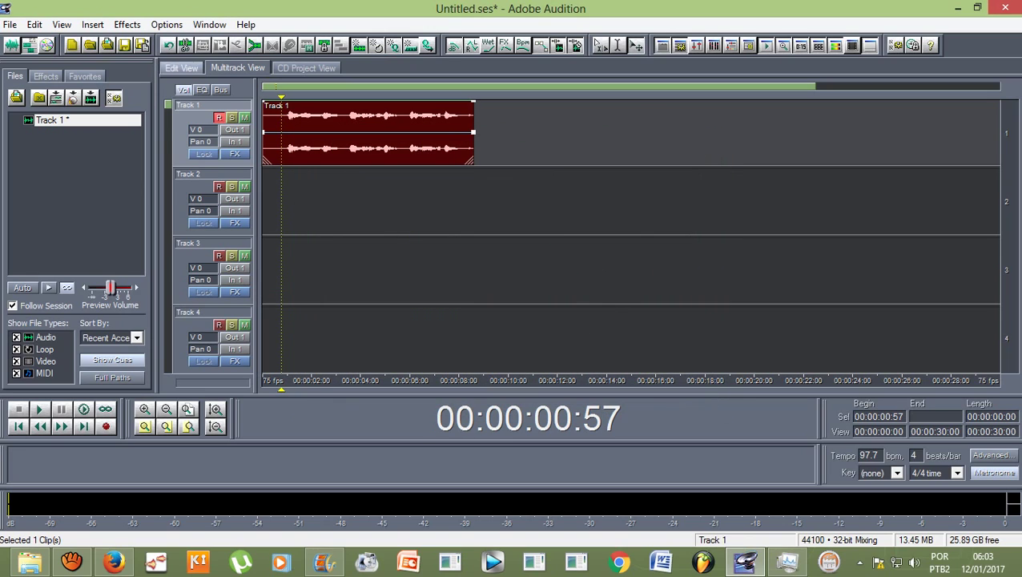
click(166, 24)
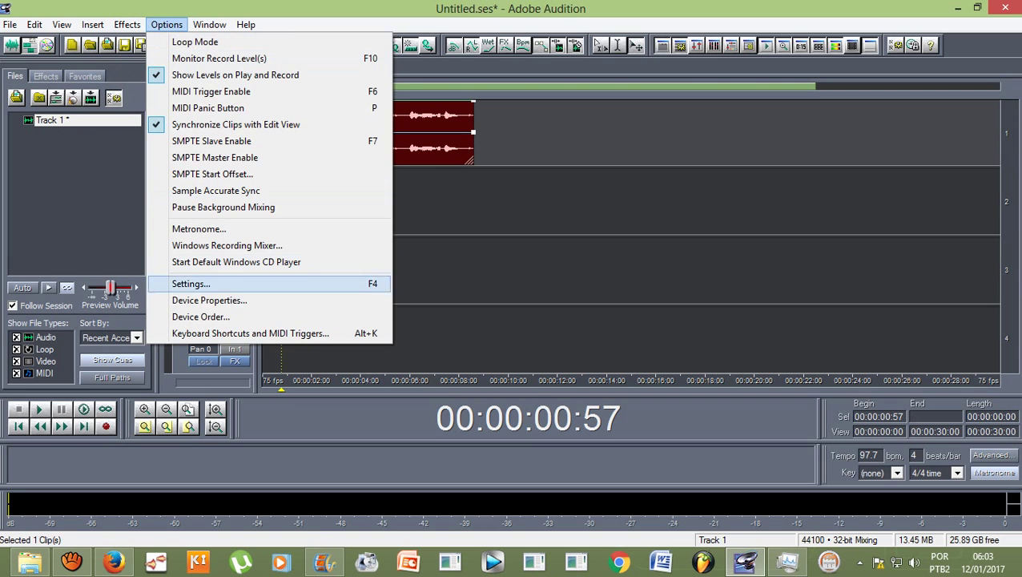
click(192, 300)
click(761, 141)
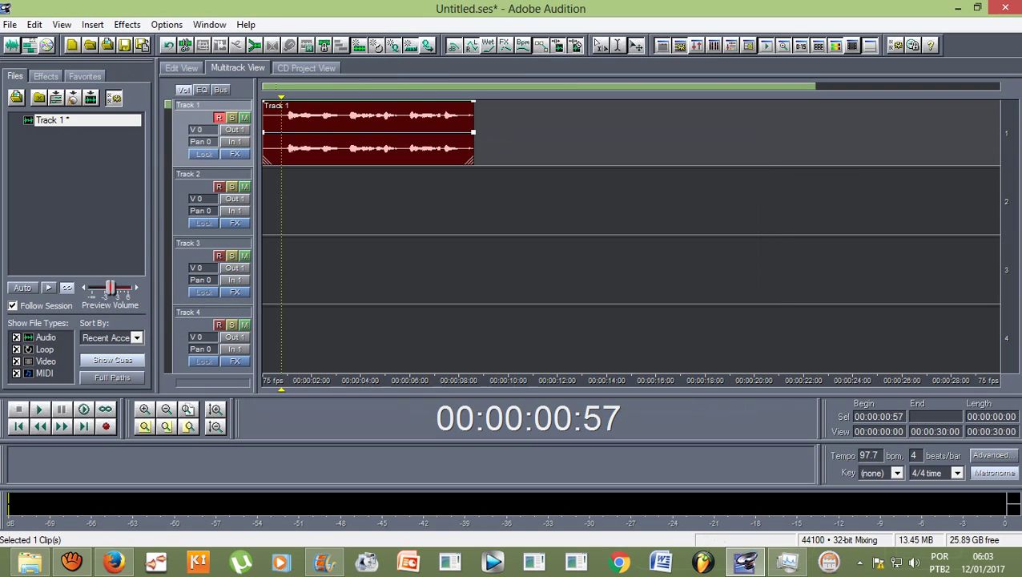
- Change the interface color preset to Midnight Blues
click(167, 24)
click(192, 283)
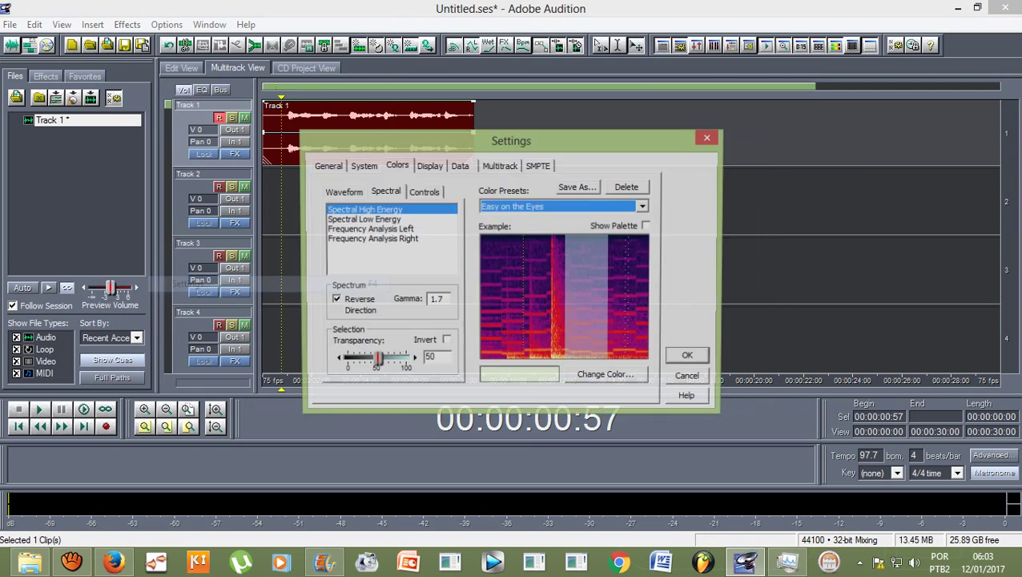
click(644, 207)
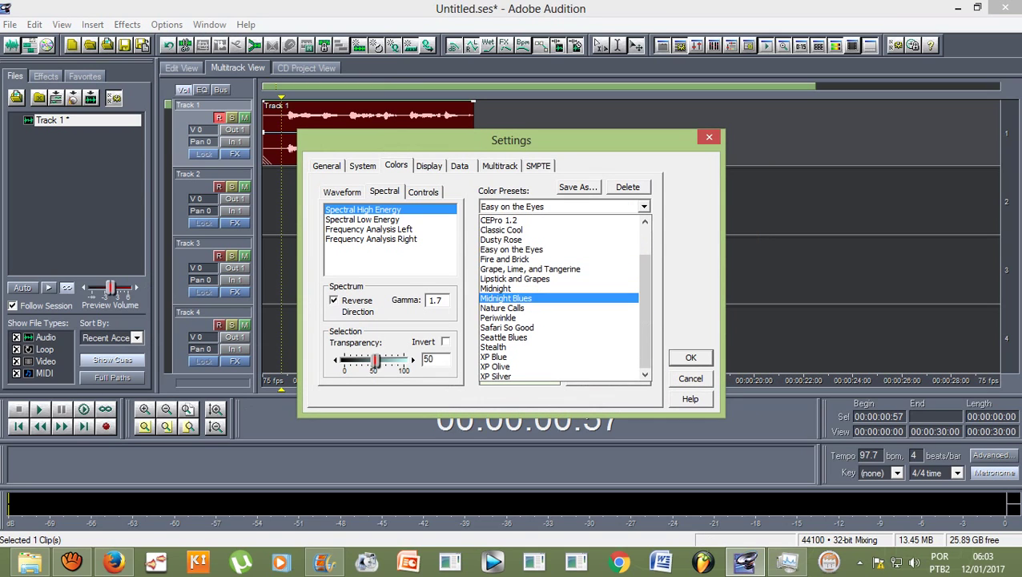
click(561, 298)
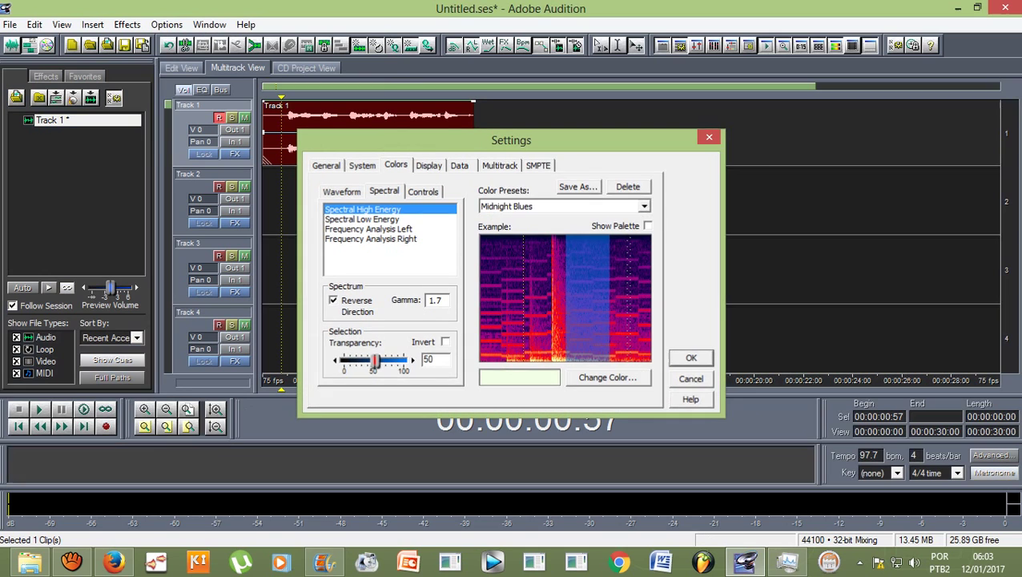
key(Return)
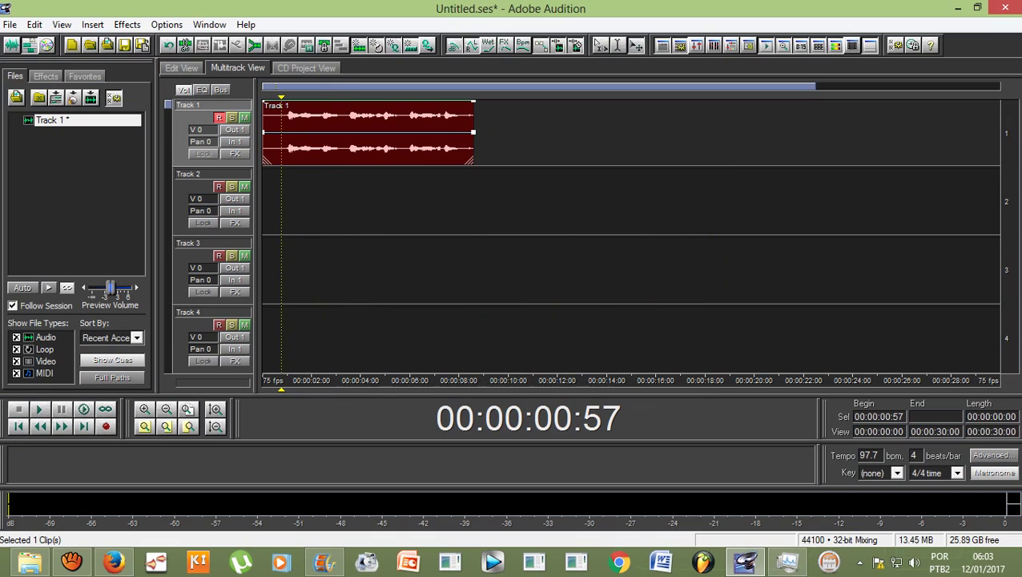